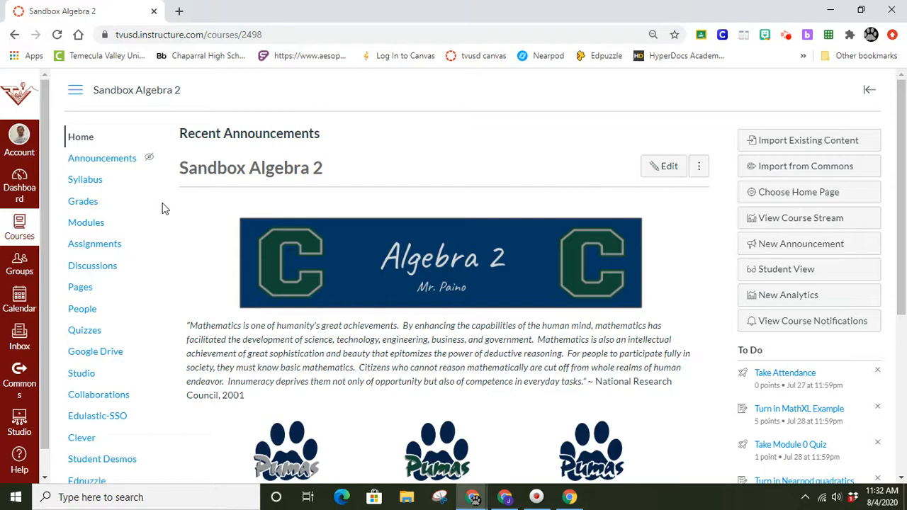
Step: Open the Modules page of the Sandbox Algebra 2 course
{"action": "left_click", "coordinate": [83, 226]}
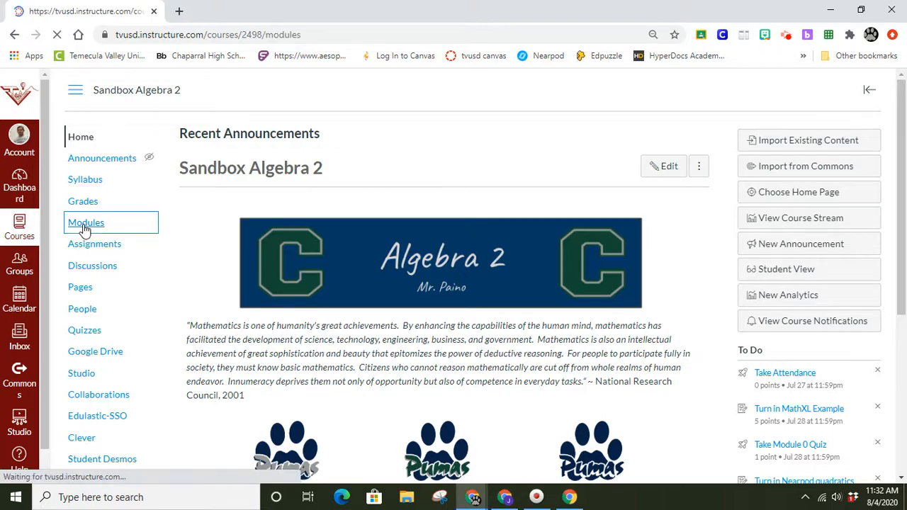
{"action": "scroll", "coordinate": [84, 229], "scroll_direction": "down", "scroll_amount": 2}
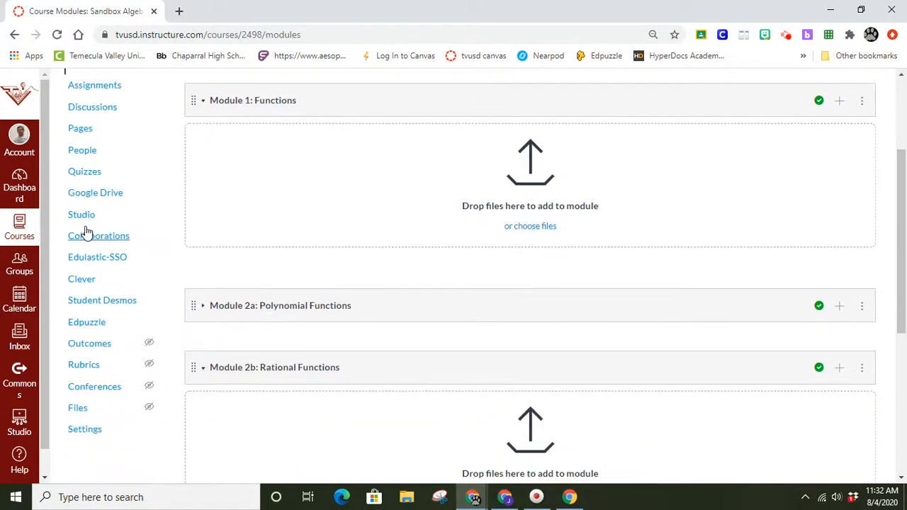
{"action": "scroll", "coordinate": [160, 220], "scroll_direction": "up", "scroll_amount": 2}
{"action": "scroll", "coordinate": [168, 229], "scroll_direction": "down", "scroll_amount": 3}
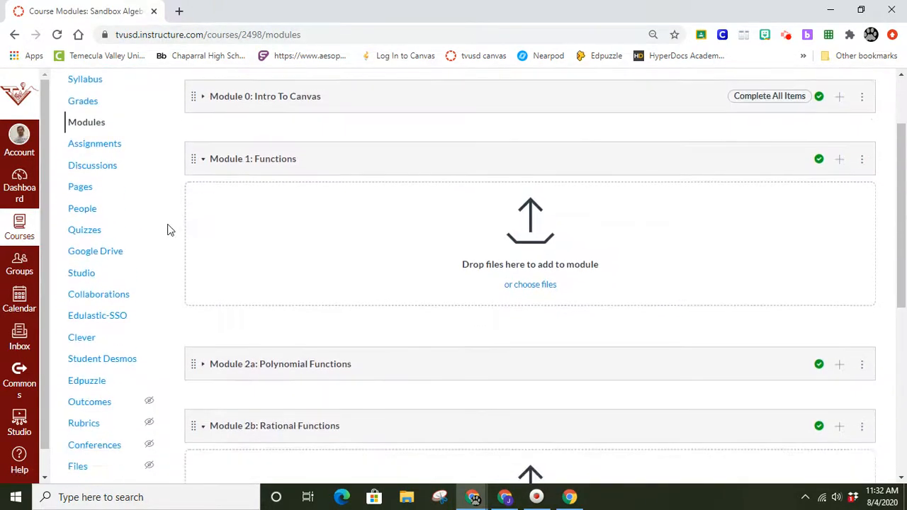
{"action": "scroll", "coordinate": [168, 229], "scroll_direction": "up", "scroll_amount": 3}
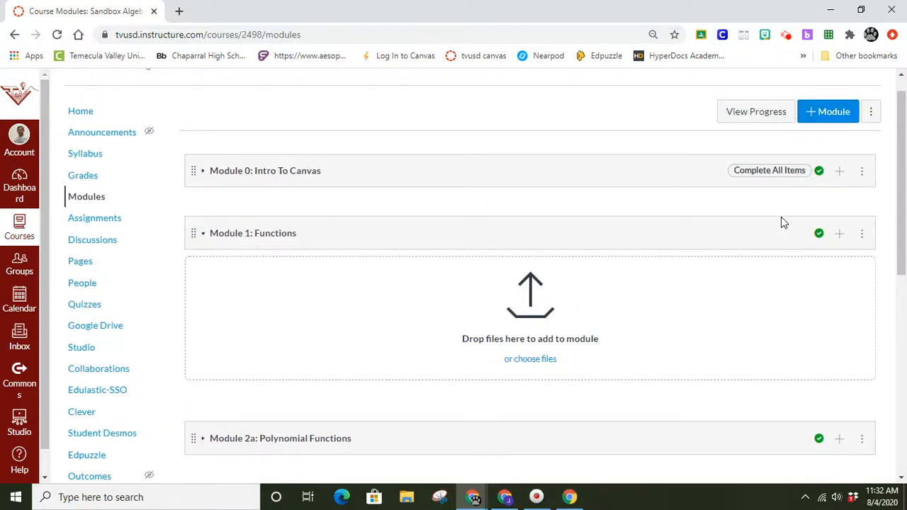
Step: Add a new assignment named "Google Drive Cloud Assignment" to Module 1: Functions, without indentation
{"action": "left_click", "coordinate": [840, 235]}
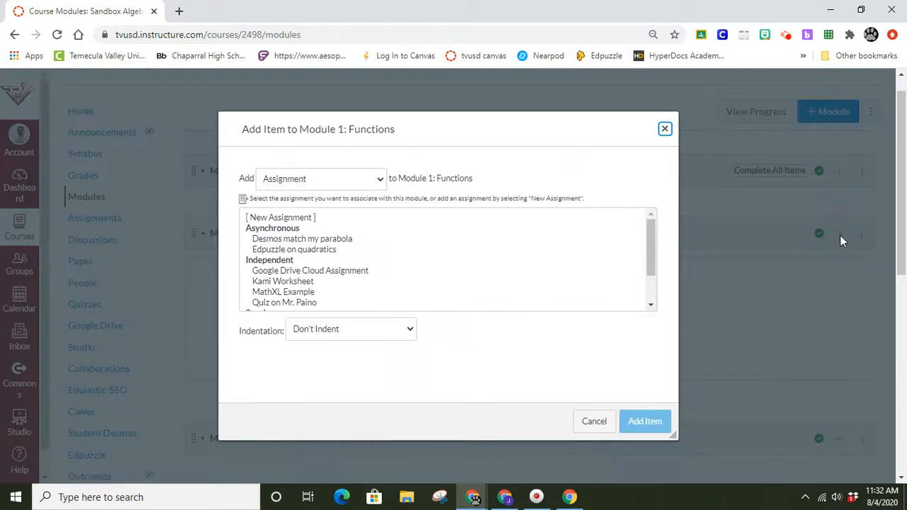
{"action": "left_click", "coordinate": [379, 180]}
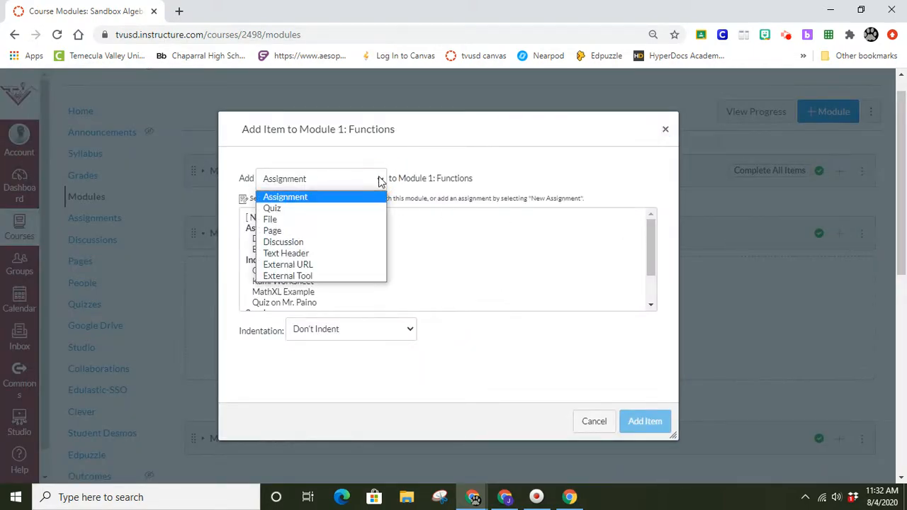
{"action": "left_click", "coordinate": [304, 197]}
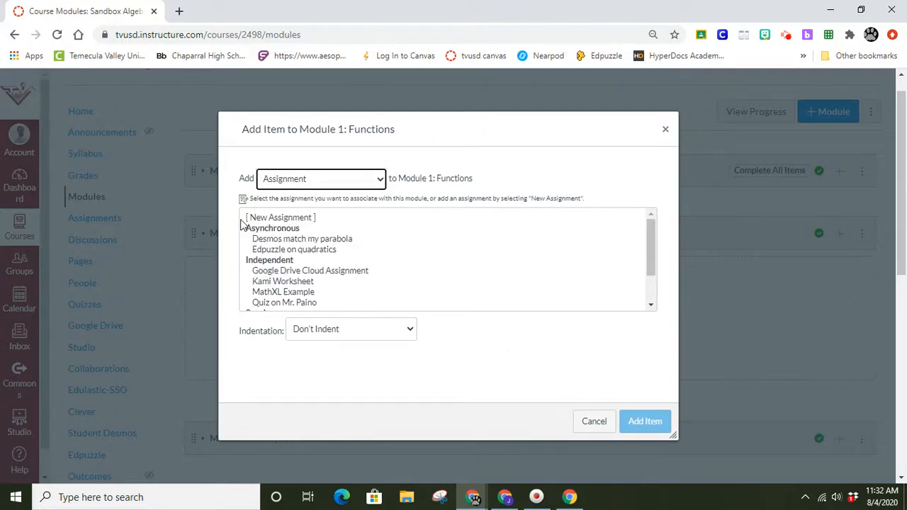
{"action": "left_click", "coordinate": [264, 219]}
{"action": "left_click", "coordinate": [367, 334]}
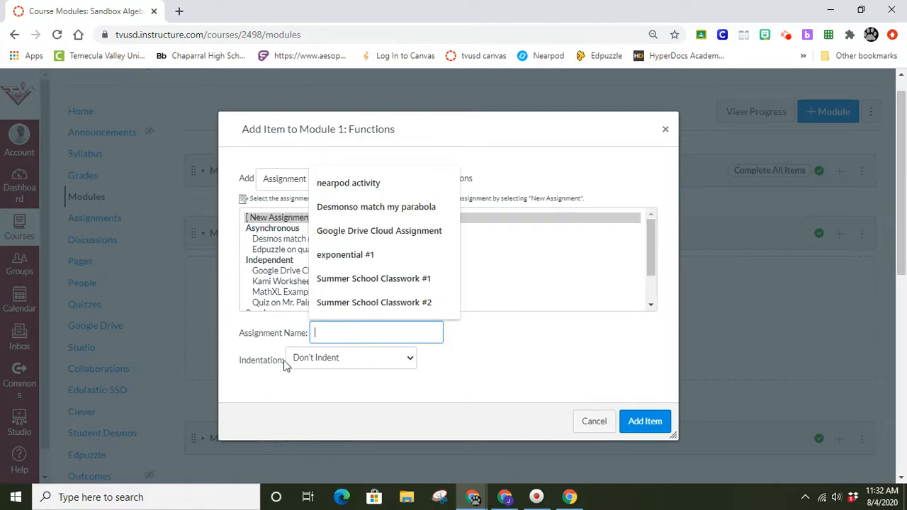
{"action": "left_click", "coordinate": [367, 233]}
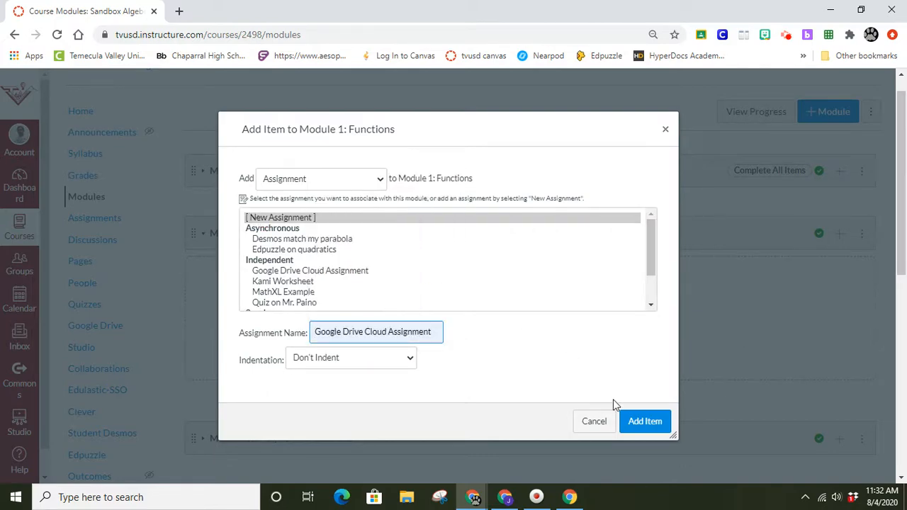
{"action": "left_click", "coordinate": [646, 421]}
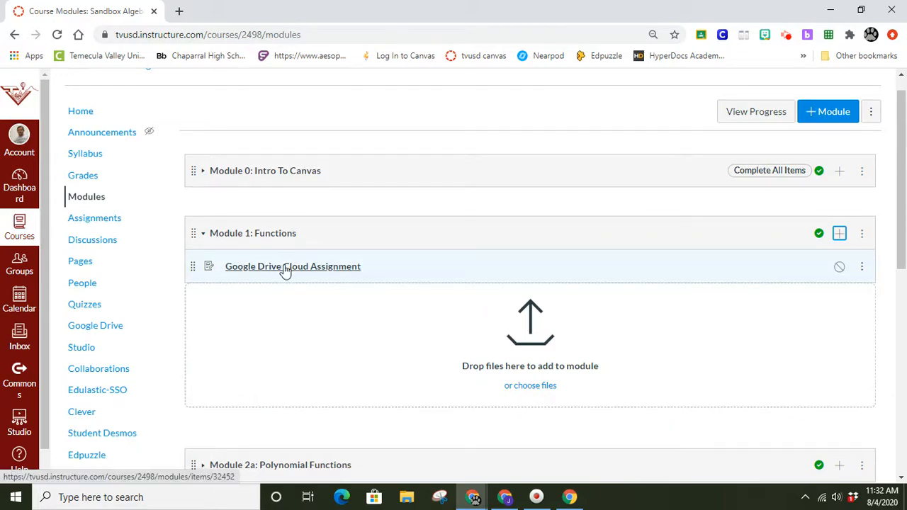
Step: Open the new Google Drive Cloud Assignment in Module 1 for editing
{"action": "left_click", "coordinate": [262, 269]}
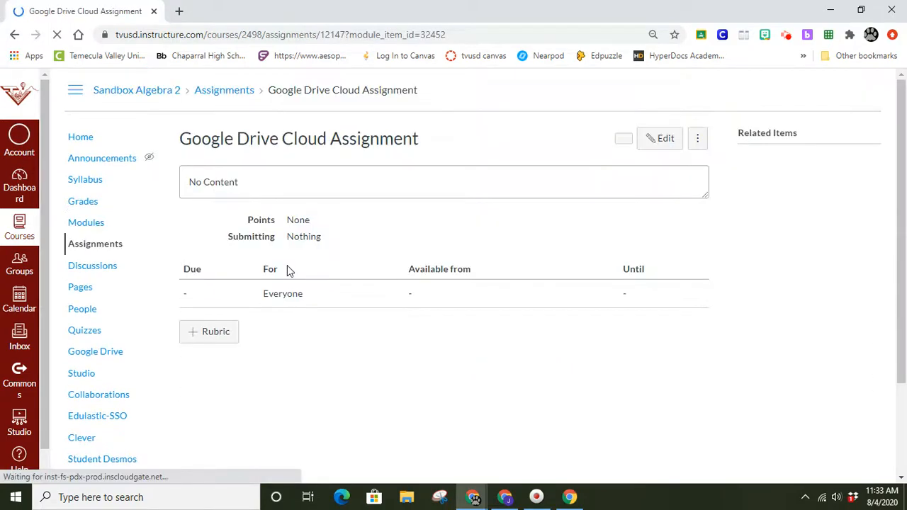
{"action": "left_click", "coordinate": [649, 139]}
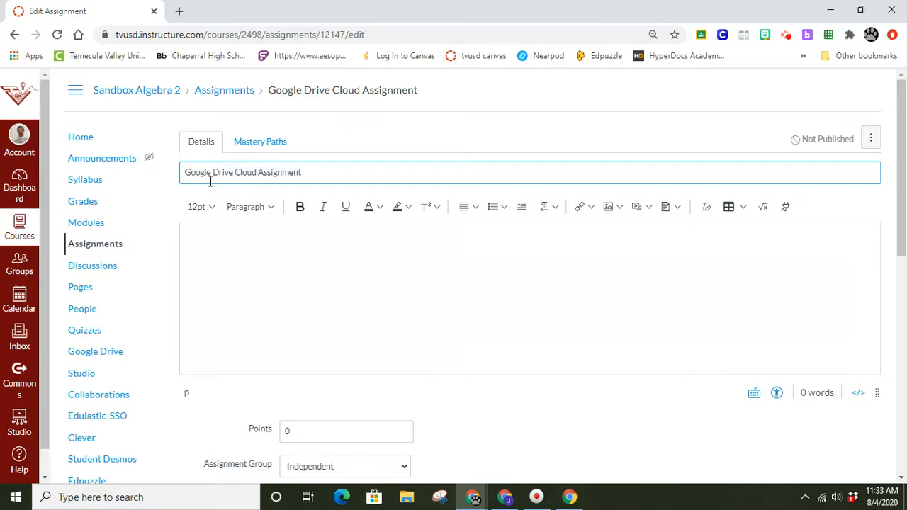
{"action": "scroll", "coordinate": [510, 249], "scroll_direction": "down", "scroll_amount": 2}
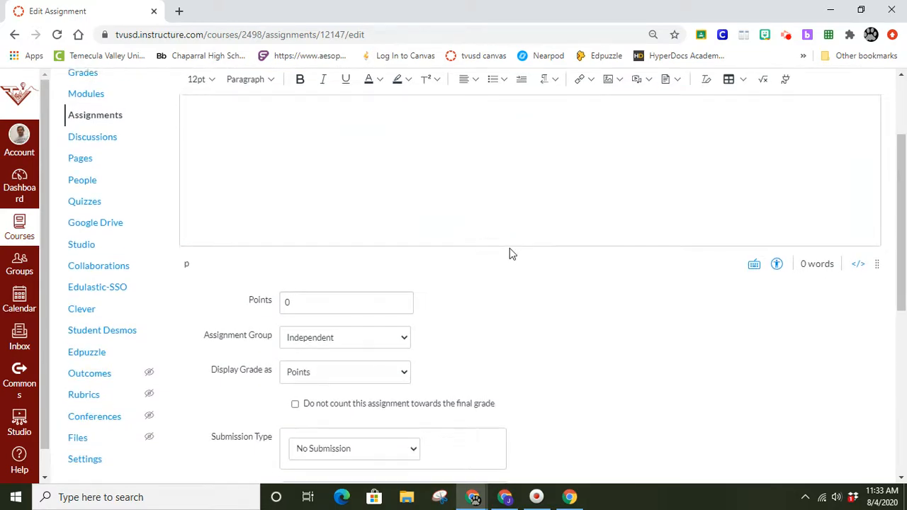
{"action": "scroll", "coordinate": [510, 248], "scroll_direction": "up", "scroll_amount": 2}
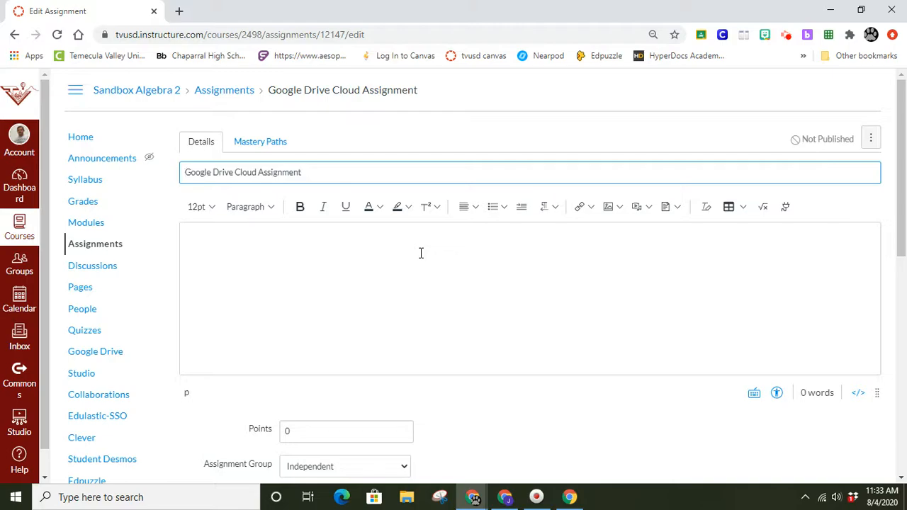
{"action": "scroll", "coordinate": [421, 253], "scroll_direction": "down", "scroll_amount": 2}
{"action": "scroll", "coordinate": [354, 245], "scroll_direction": "up", "scroll_amount": 2}
Step: Enter the assignment instructions "Open the slide and complete the blank text boxes, then submit." and start a new line
{"action": "left_click", "coordinate": [200, 238]}
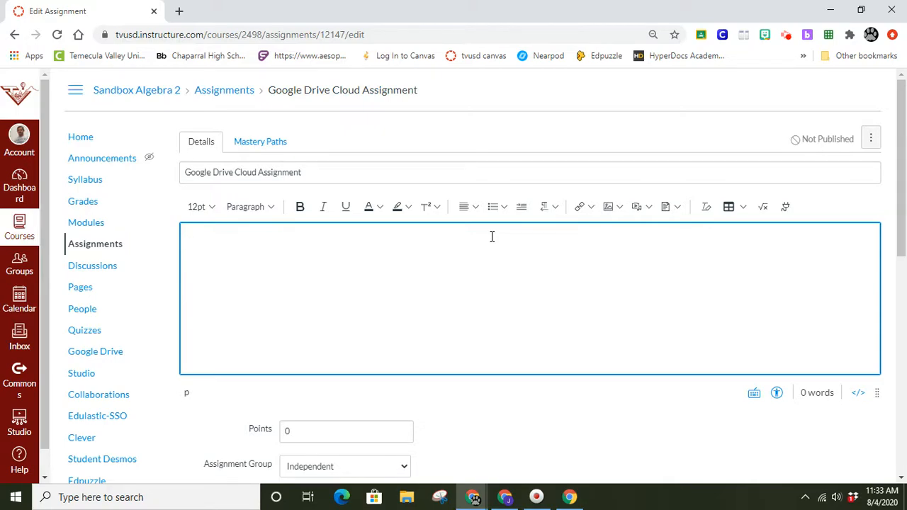
{"action": "type", "text": "pen the slide and complet"}
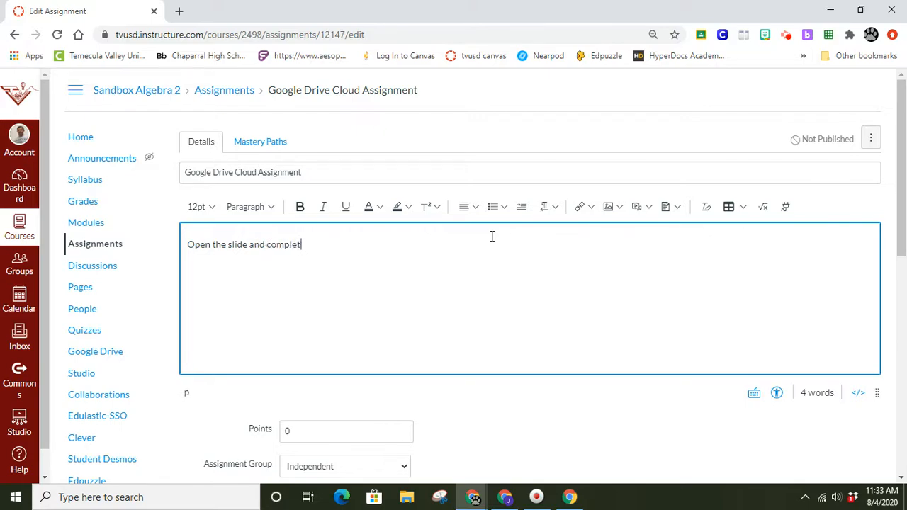
{"action": "type", "text": "e the blank text boxes"}
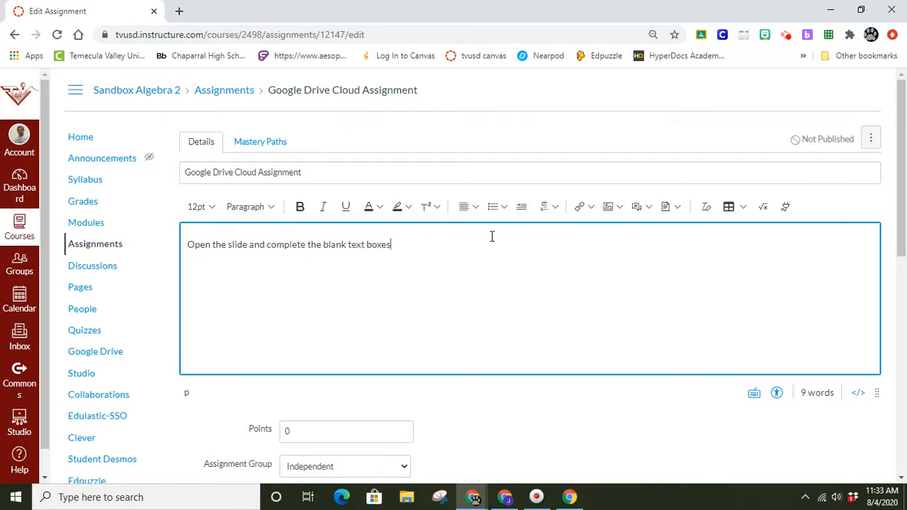
{"action": "type", "text": ", then submit."}
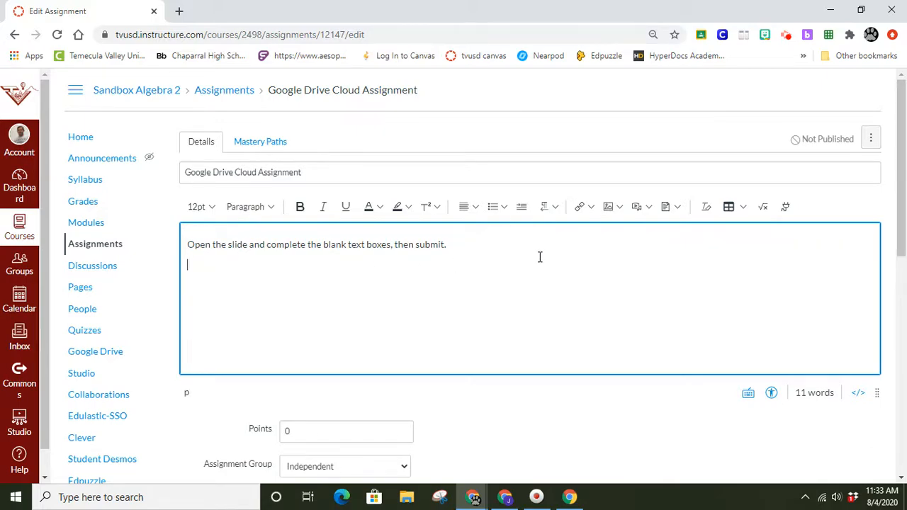
Step: Set the assignment's submission type to External Tool
{"action": "scroll", "coordinate": [538, 255], "scroll_direction": "down", "scroll_amount": 1}
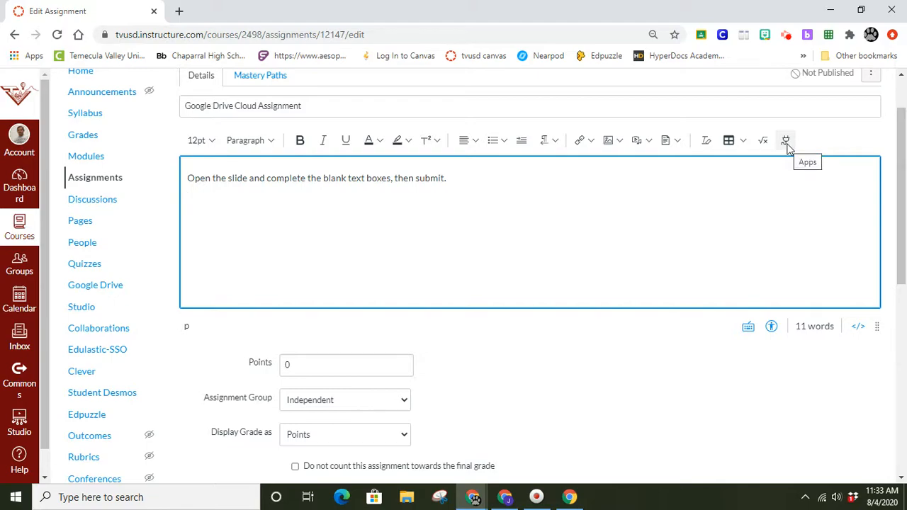
{"action": "scroll", "coordinate": [779, 152], "scroll_direction": "down", "scroll_amount": 4}
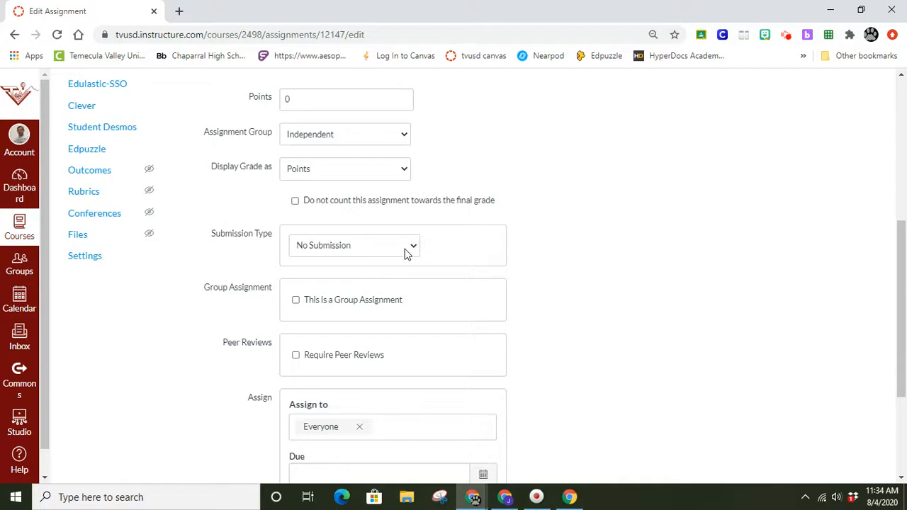
{"action": "left_click", "coordinate": [403, 253]}
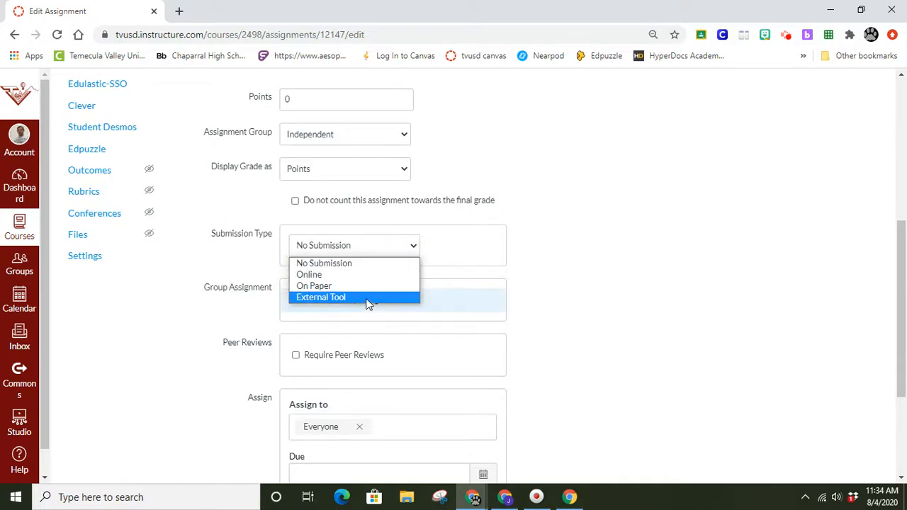
{"action": "left_click", "coordinate": [367, 298]}
Step: Open the Google Apps integration from the assignment description editor and search the Drive files for "google cloud"
{"action": "scroll", "coordinate": [460, 280], "scroll_direction": "up", "scroll_amount": 5}
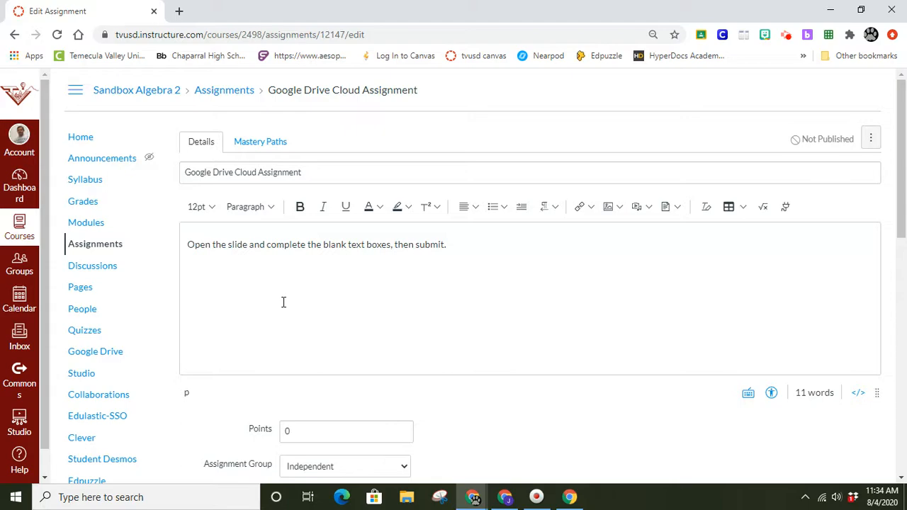
{"action": "scroll", "coordinate": [283, 301], "scroll_direction": "down", "scroll_amount": 5}
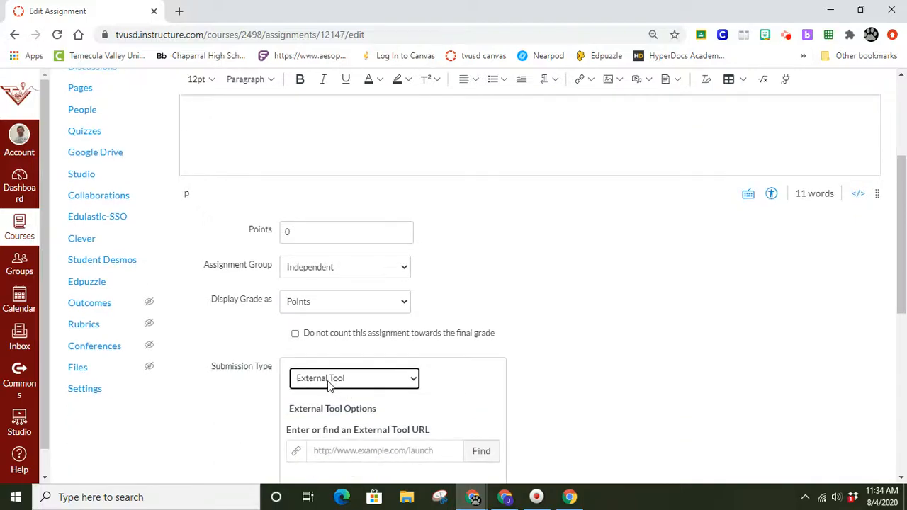
{"action": "scroll", "coordinate": [322, 383], "scroll_direction": "up", "scroll_amount": 1}
{"action": "scroll", "coordinate": [322, 386], "scroll_direction": "up", "scroll_amount": 3}
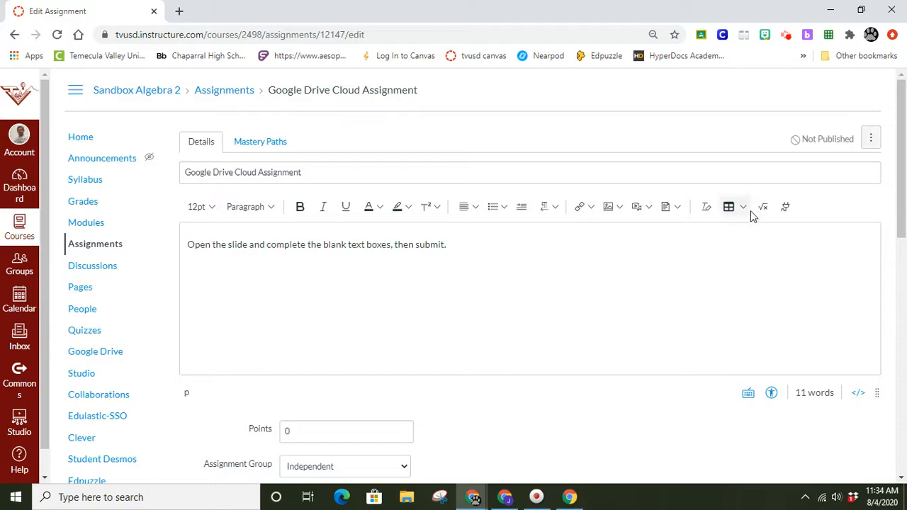
{"action": "left_click", "coordinate": [786, 207]}
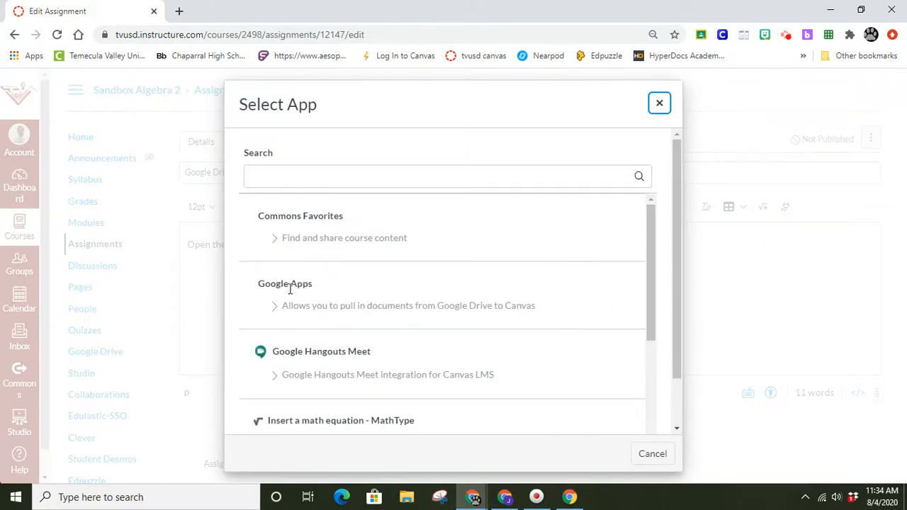
{"action": "left_click", "coordinate": [284, 286]}
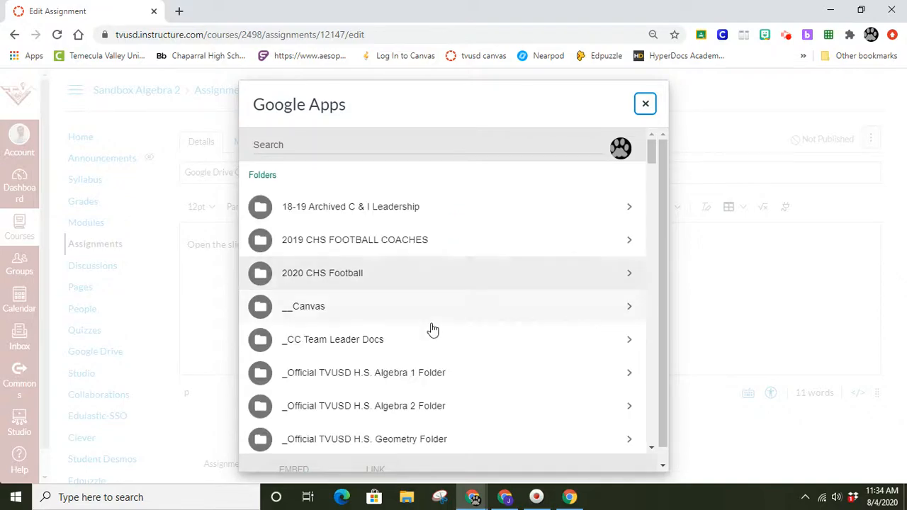
{"action": "left_click", "coordinate": [276, 148]}
{"action": "type", "text": "go"}
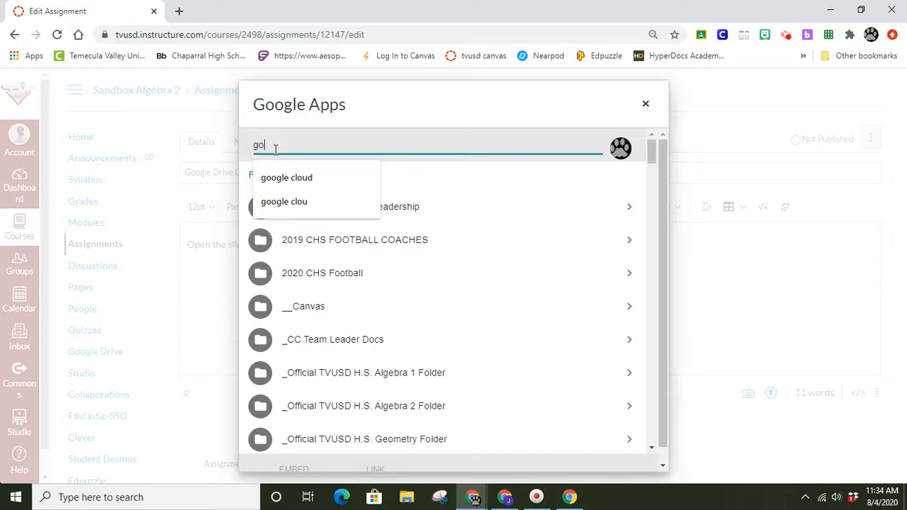
{"action": "type", "text": "ogle"}
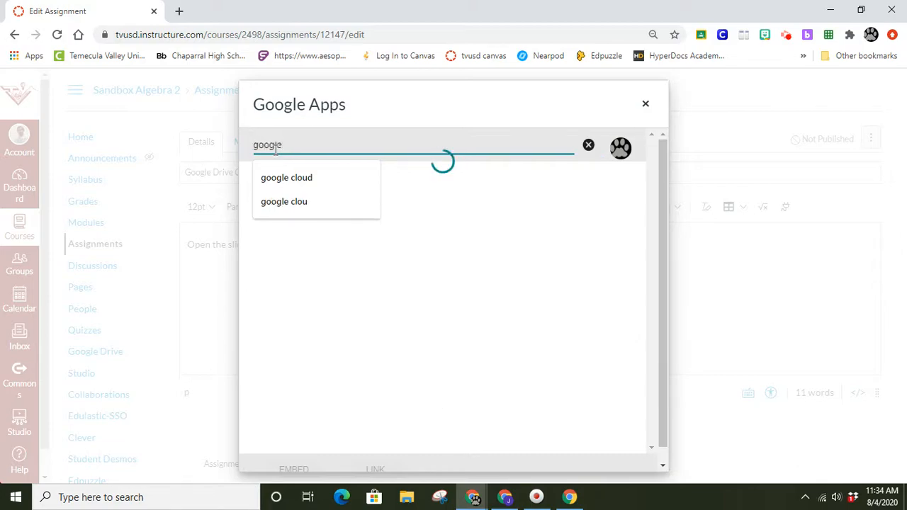
{"action": "type", "text": " cloud"}
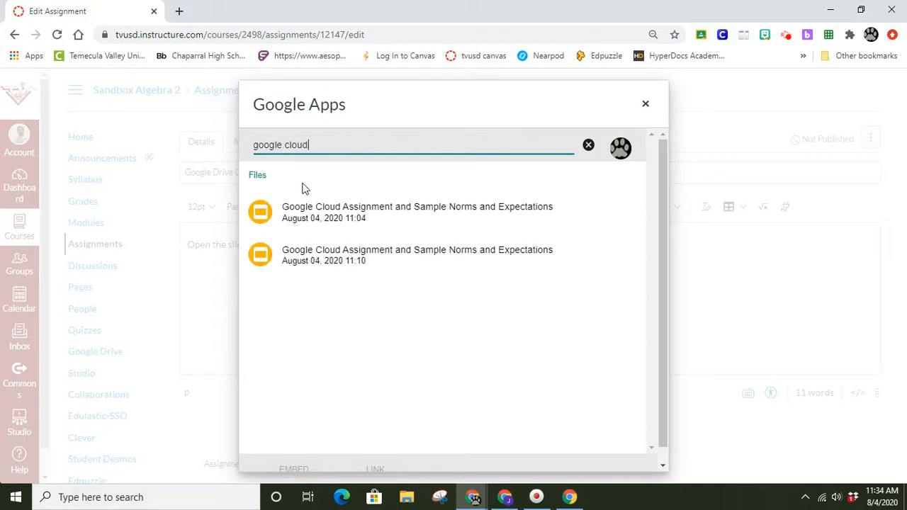
Step: Embed the "Google Cloud Assignment and Sample Norms and Expectations" slides dated August 04, 2020 11:10 below the instructions
{"action": "left_click", "coordinate": [319, 262]}
{"action": "left_click", "coordinate": [319, 263]}
{"action": "left_click", "coordinate": [319, 262]}
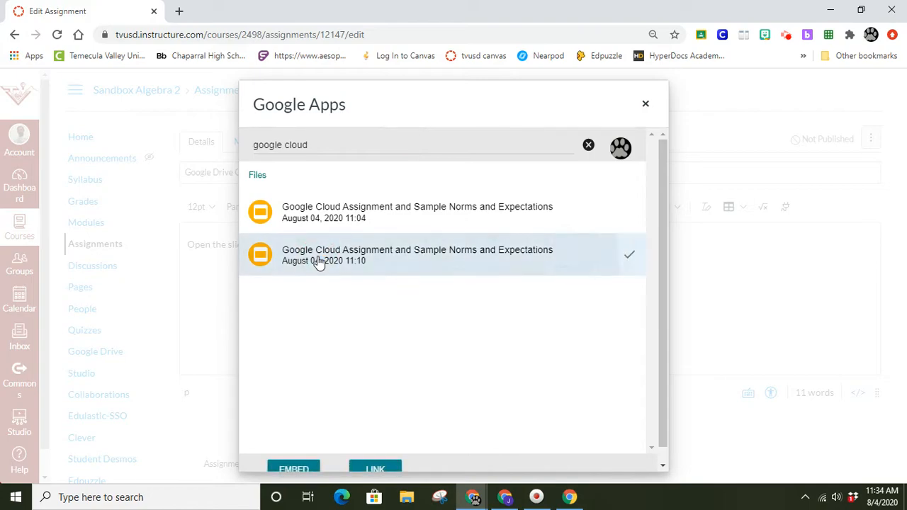
{"action": "scroll", "coordinate": [319, 262], "scroll_direction": "down", "scroll_amount": 1}
{"action": "left_click", "coordinate": [289, 459]}
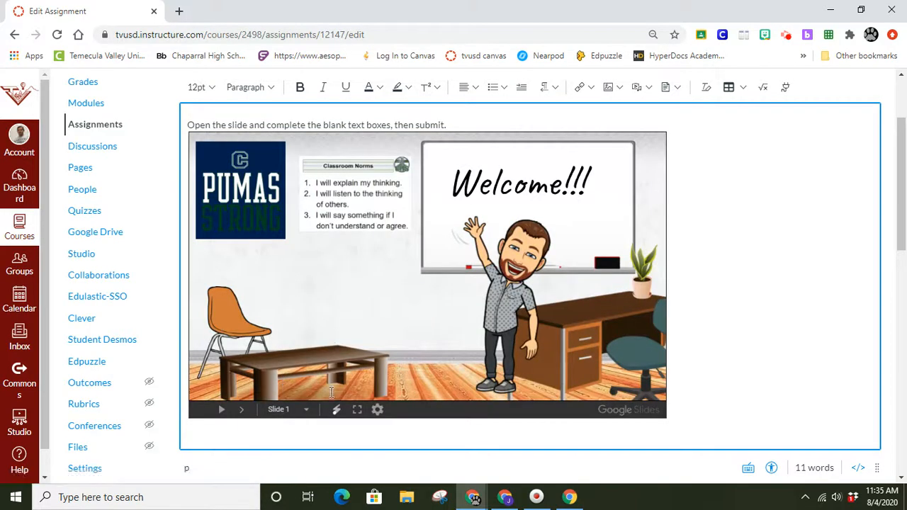
{"action": "scroll", "coordinate": [296, 402], "scroll_direction": "up", "scroll_amount": 1}
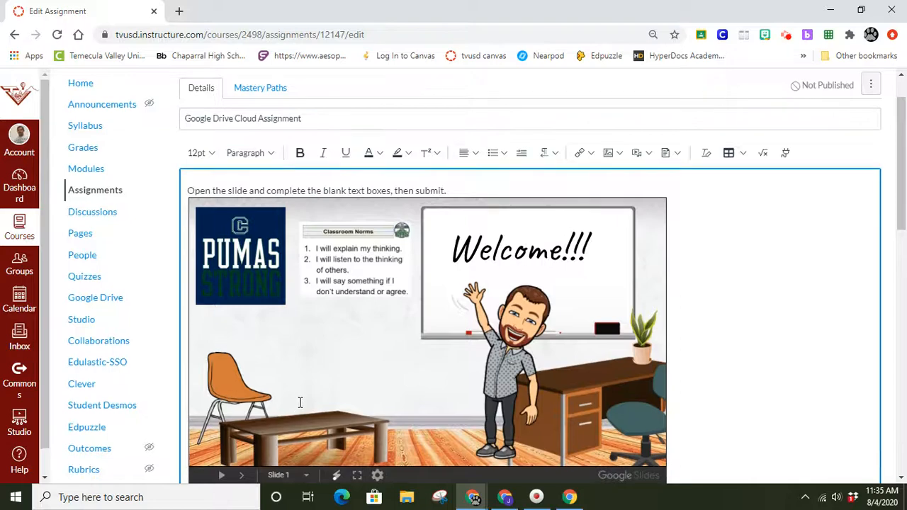
{"action": "scroll", "coordinate": [297, 402], "scroll_direction": "down", "scroll_amount": 1}
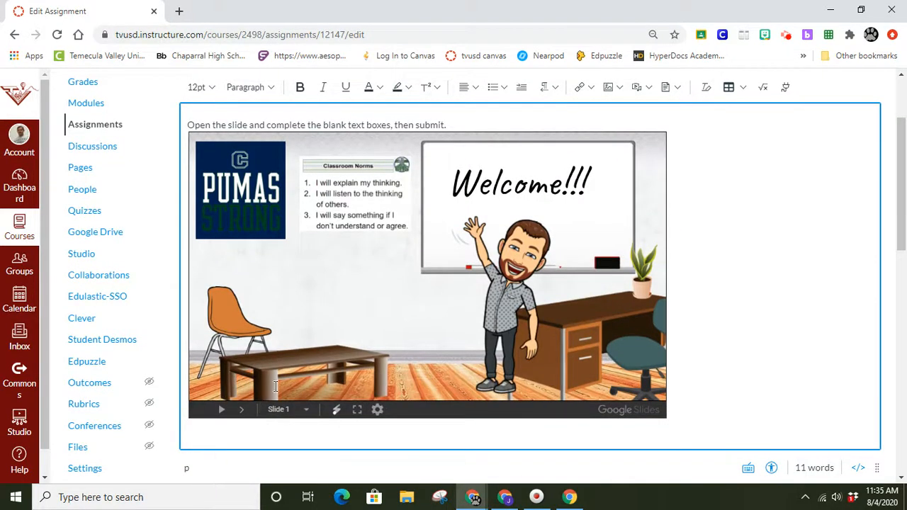
{"action": "scroll", "coordinate": [272, 371], "scroll_direction": "up", "scroll_amount": 1}
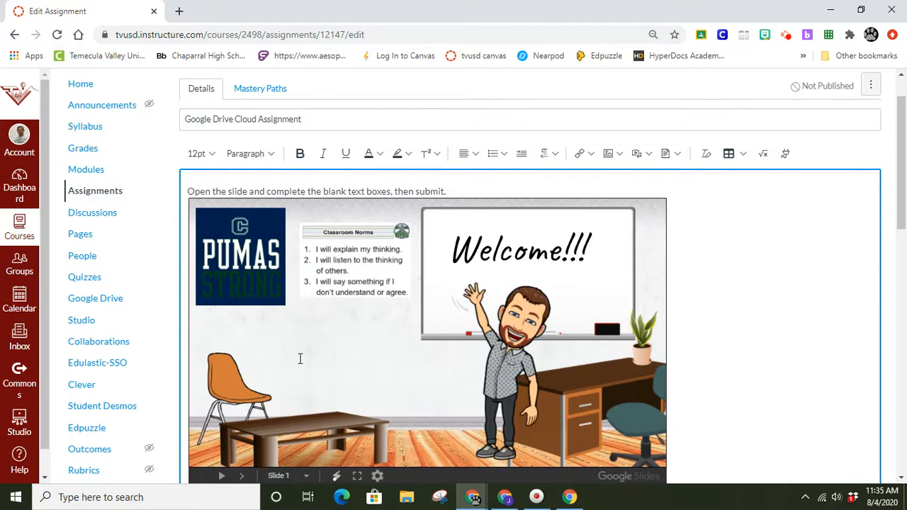
{"action": "scroll", "coordinate": [624, 425], "scroll_direction": "down", "scroll_amount": 1}
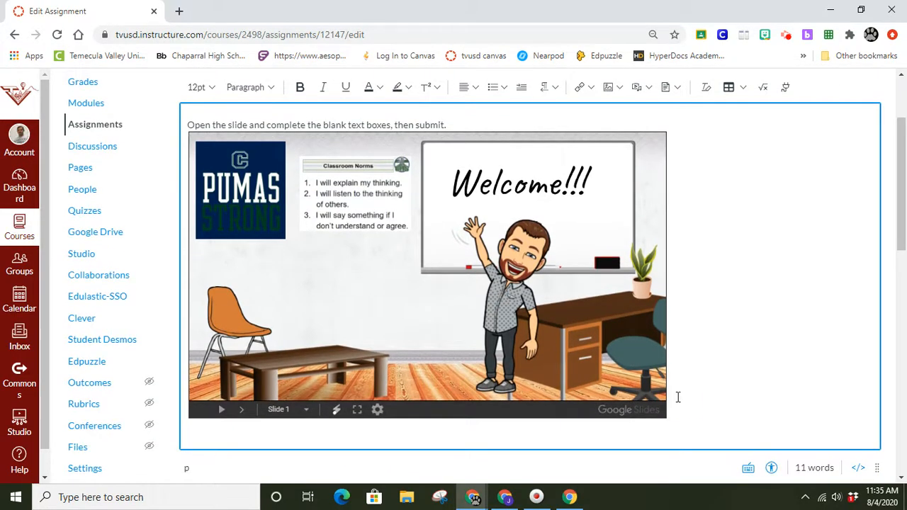
Step: Remove the embedded slides from the assignment description, keeping only the instruction text
{"action": "left_click", "coordinate": [255, 433]}
{"action": "key", "text": "BackSpace"}
{"action": "key", "text": "BackSpace"}
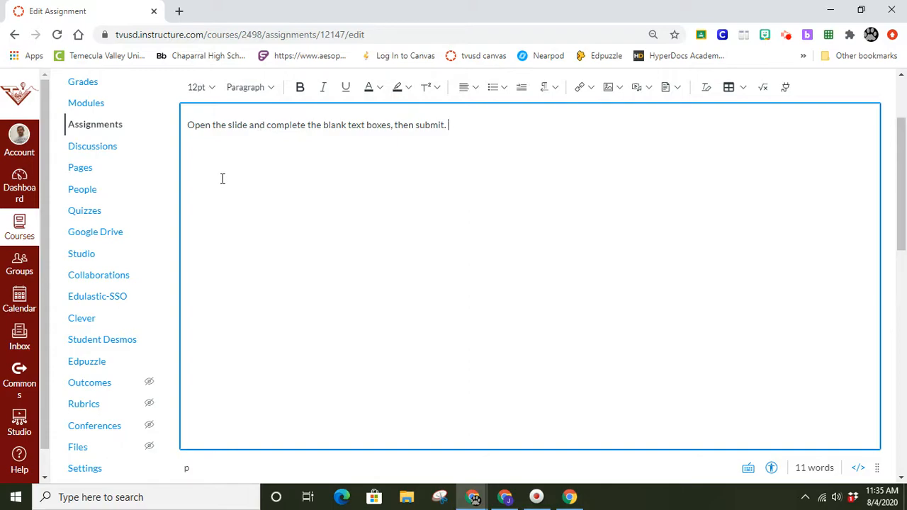
Step: Set the assignment to 10 points in the Independent assignment group, with the grade displayed as Points
{"action": "scroll", "coordinate": [390, 241], "scroll_direction": "down", "scroll_amount": 4}
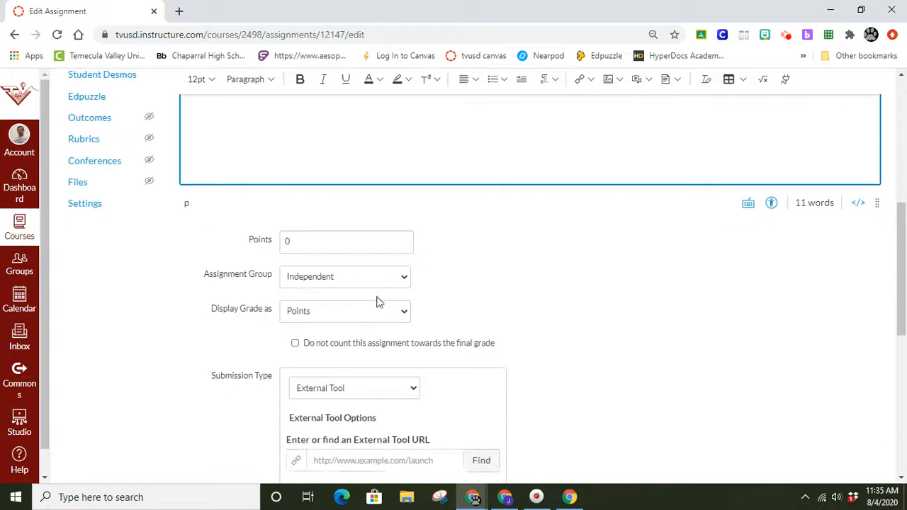
{"action": "left_click", "coordinate": [297, 248]}
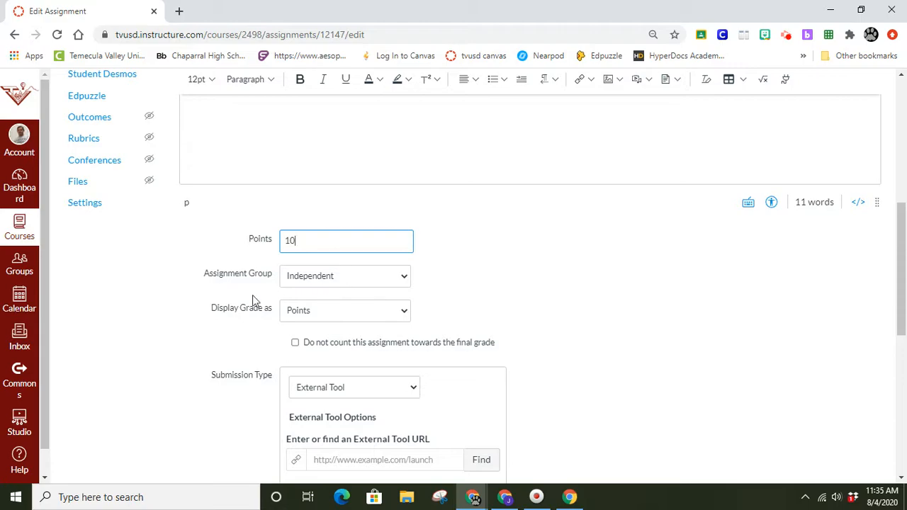
{"action": "left_click", "coordinate": [310, 278]}
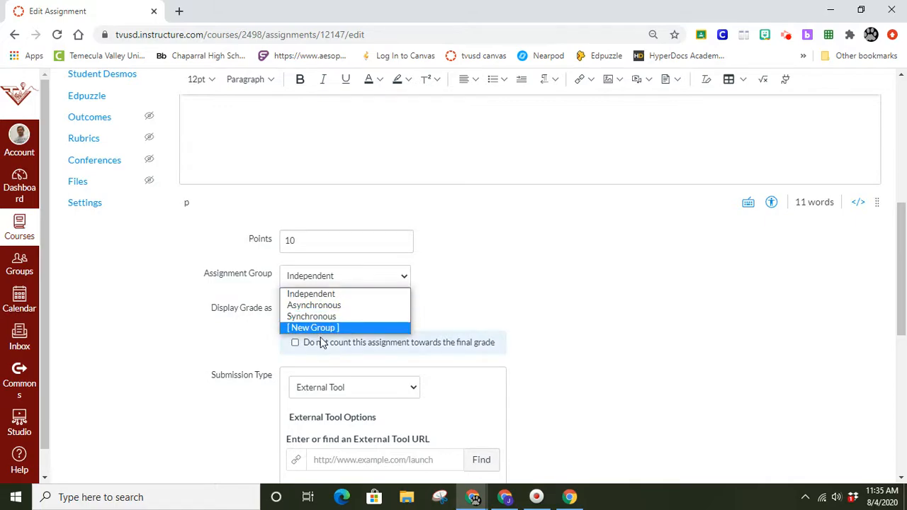
{"action": "left_click", "coordinate": [437, 269]}
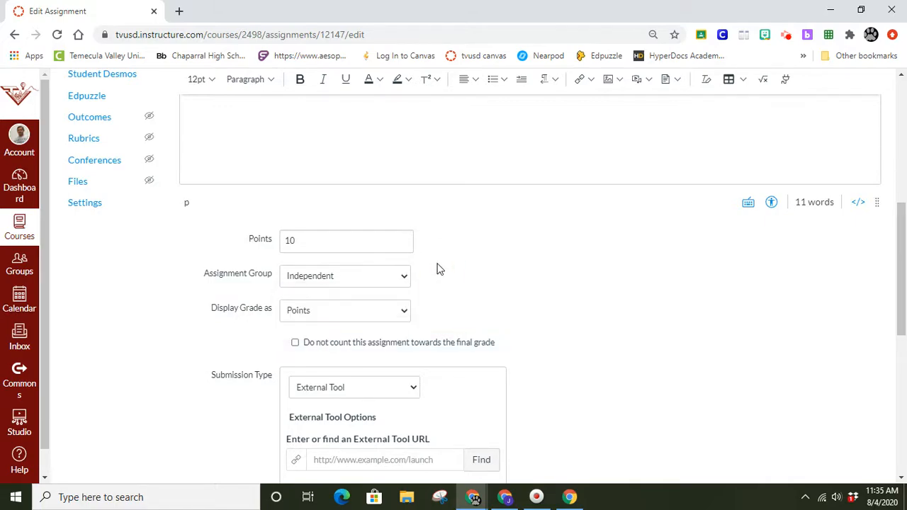
{"action": "left_click", "coordinate": [316, 316]}
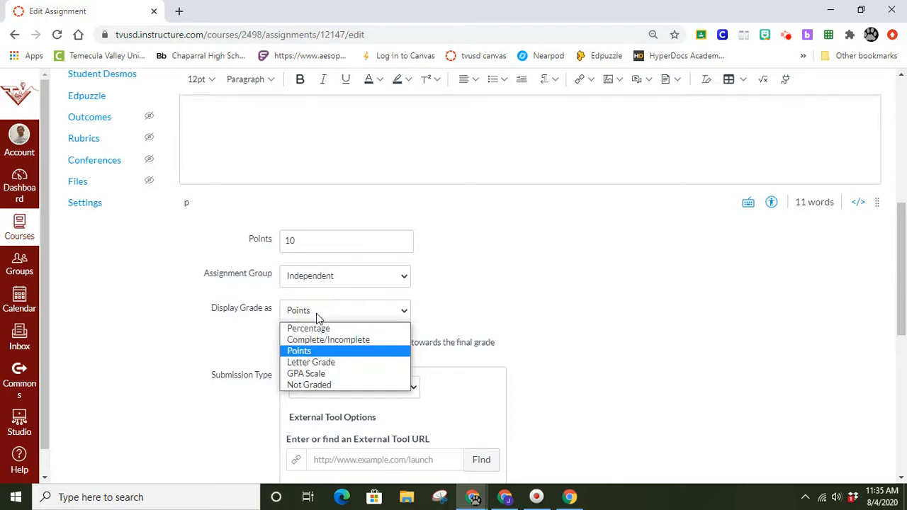
{"action": "left_click", "coordinate": [309, 350]}
Step: Choose Google Drive Cloud Assignment as the external tool for submissions
{"action": "scroll", "coordinate": [559, 338], "scroll_direction": "down", "scroll_amount": 2}
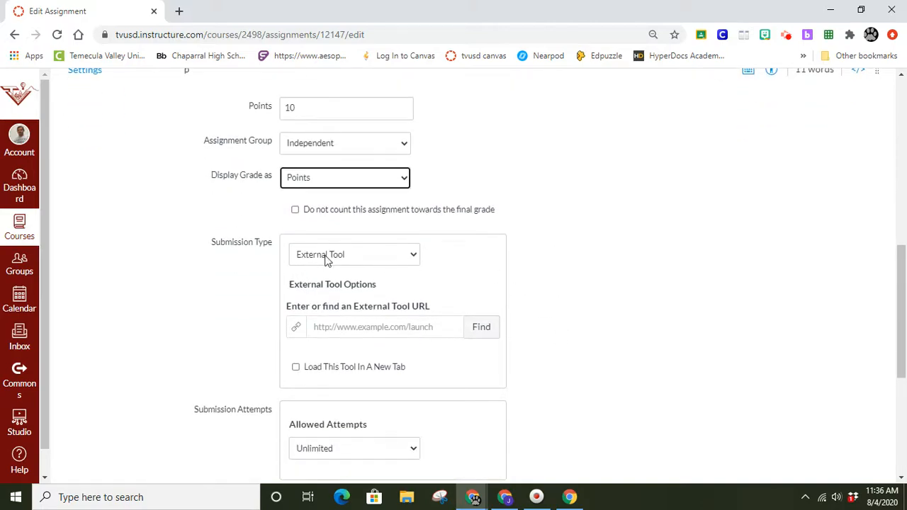
{"action": "left_click", "coordinate": [482, 329]}
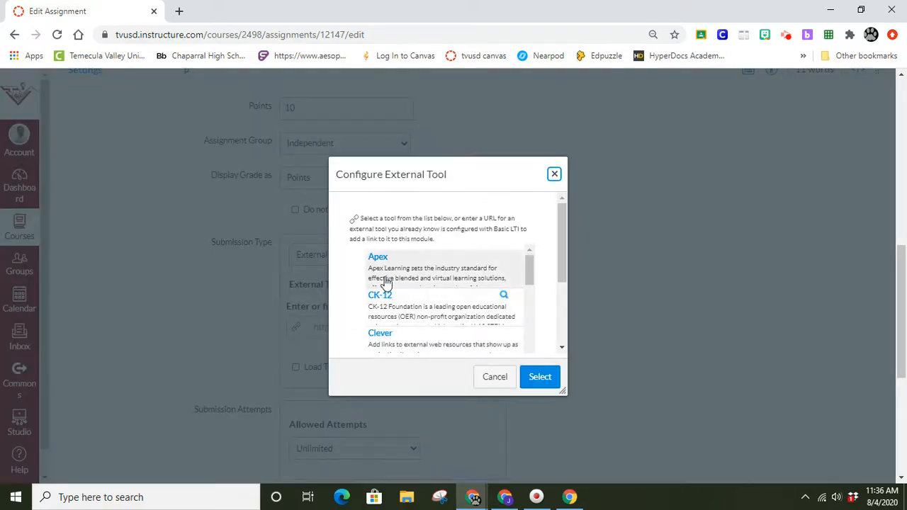
{"action": "scroll", "coordinate": [383, 281], "scroll_direction": "down", "scroll_amount": 1}
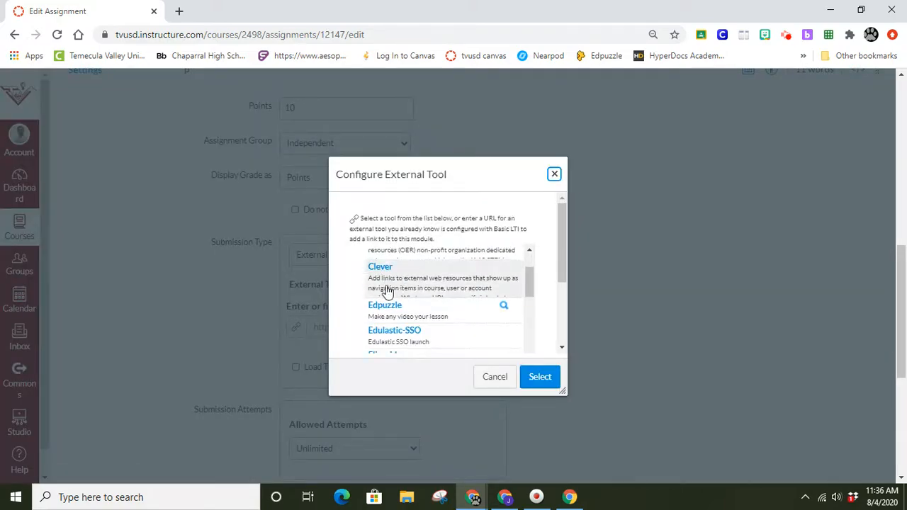
{"action": "scroll", "coordinate": [399, 309], "scroll_direction": "down", "scroll_amount": 2}
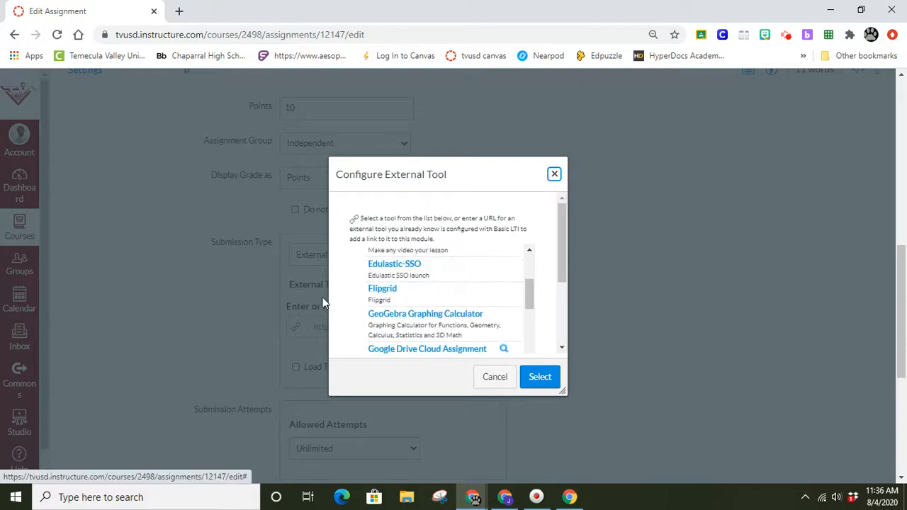
{"action": "scroll", "coordinate": [388, 303], "scroll_direction": "down", "scroll_amount": 2}
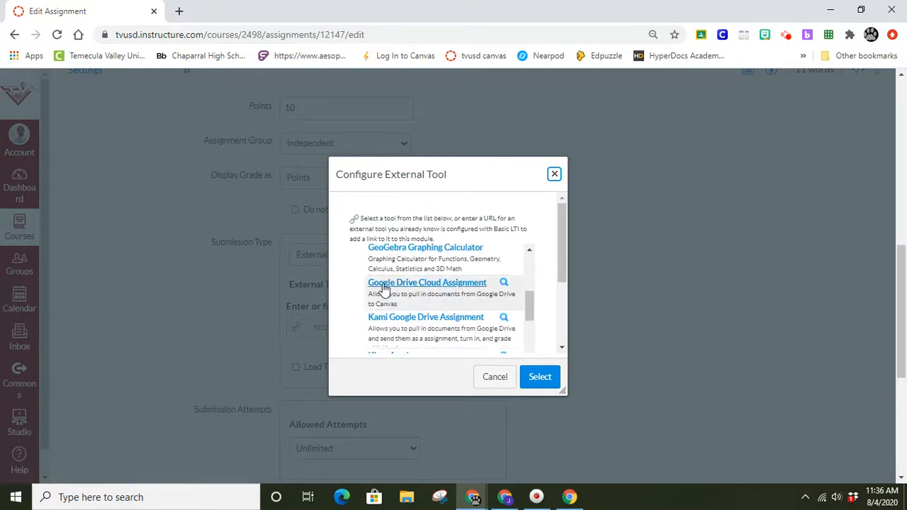
{"action": "left_click", "coordinate": [399, 287]}
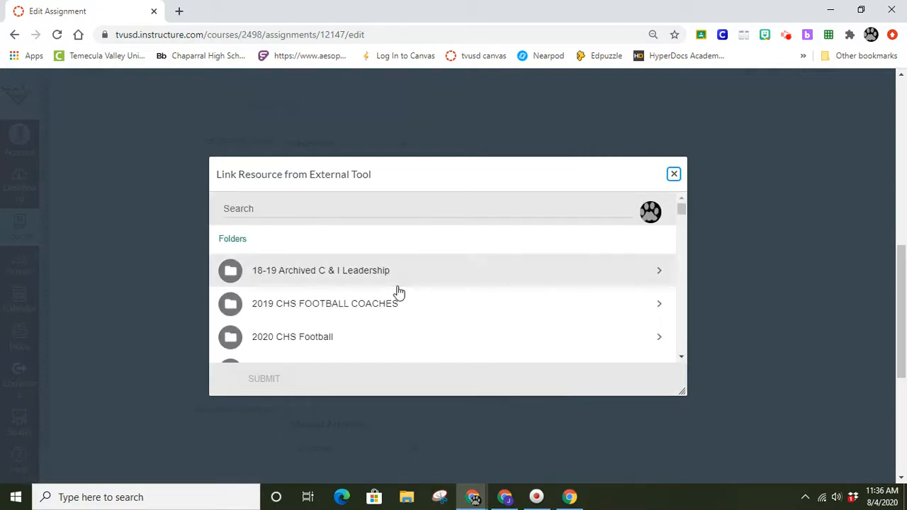
Step: Search Drive for "google cloud" and link the "Google Cloud Assignment and Sample Norms and Expectations" slides dated August 04, 2020 11:10 as the tool resource
{"action": "left_click", "coordinate": [265, 209]}
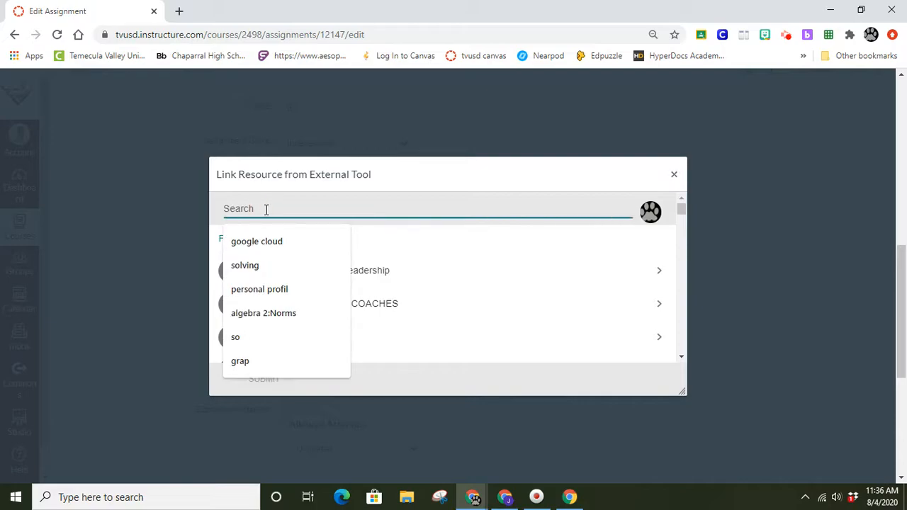
{"action": "left_click", "coordinate": [262, 241]}
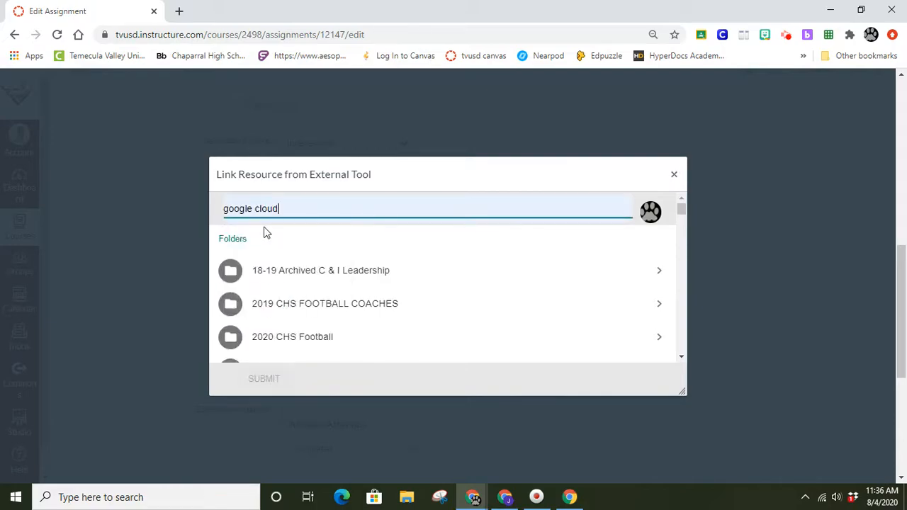
{"action": "key", "text": "Return"}
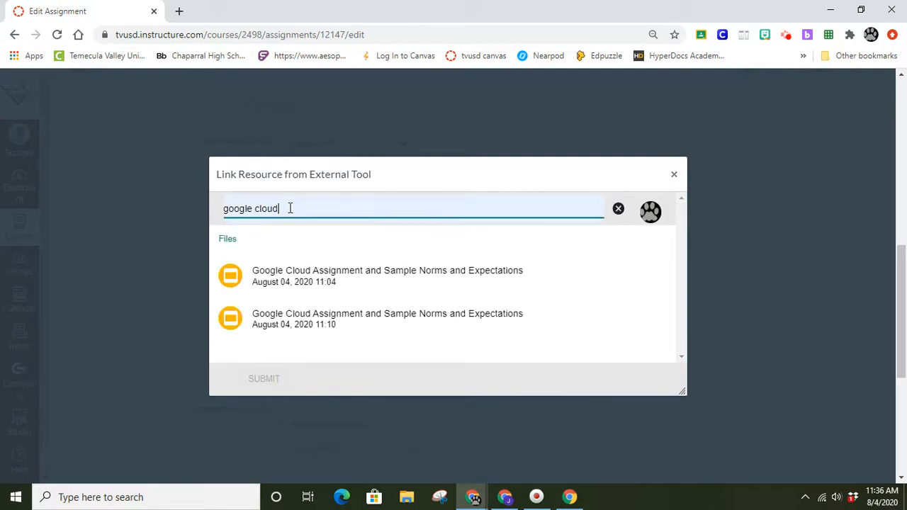
{"action": "left_click", "coordinate": [278, 320]}
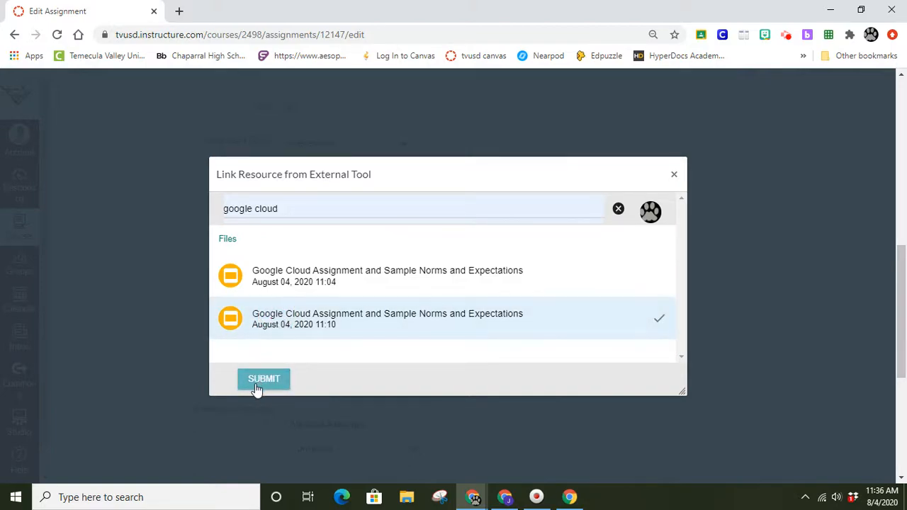
{"action": "left_click", "coordinate": [262, 383]}
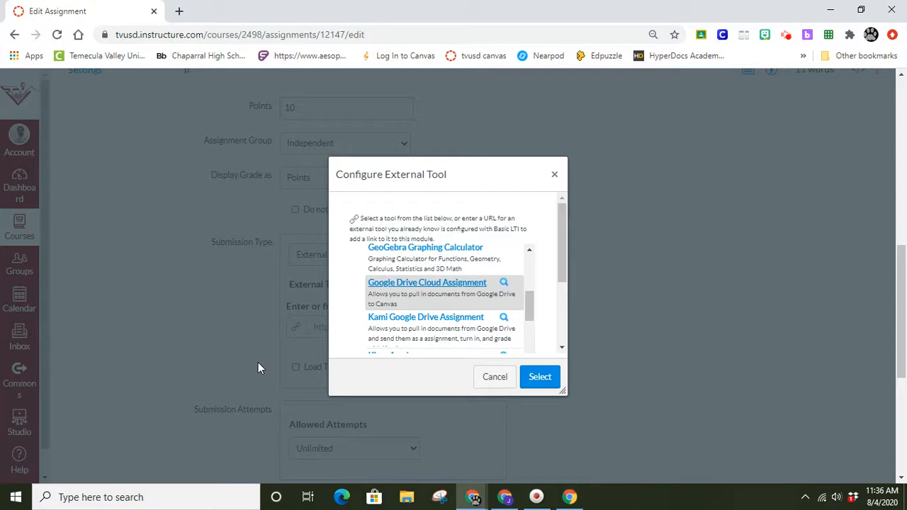
{"action": "left_click", "coordinate": [535, 380]}
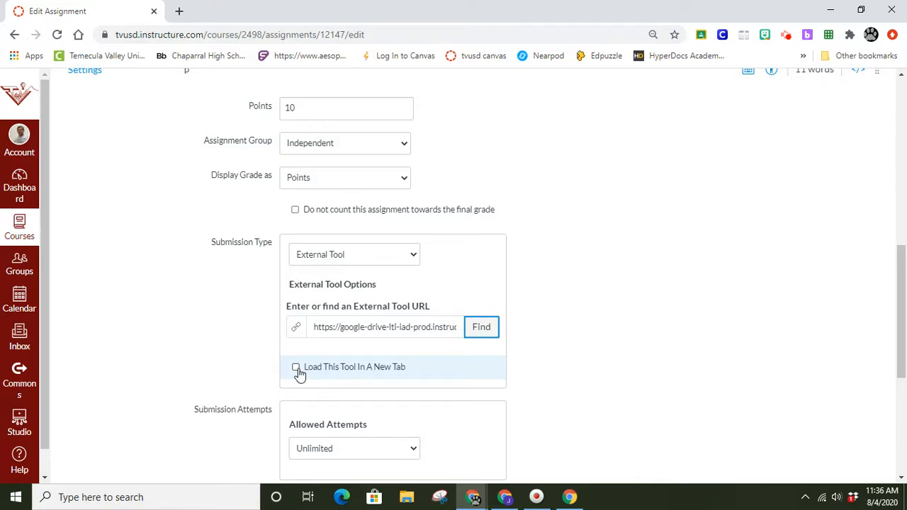
Step: Set the assignment's due date to August 13, 2020 at 3 pm
{"action": "scroll", "coordinate": [292, 367], "scroll_direction": "down", "scroll_amount": 1}
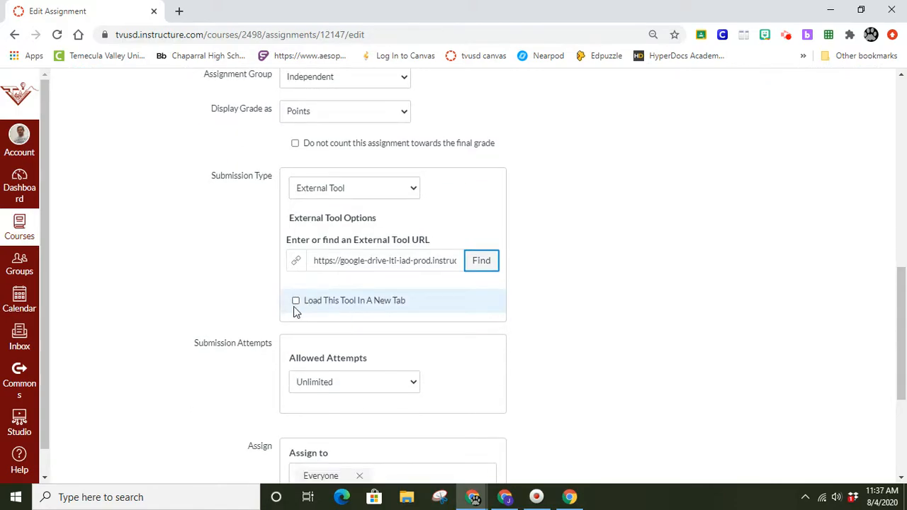
{"action": "scroll", "coordinate": [293, 307], "scroll_direction": "down", "scroll_amount": 2}
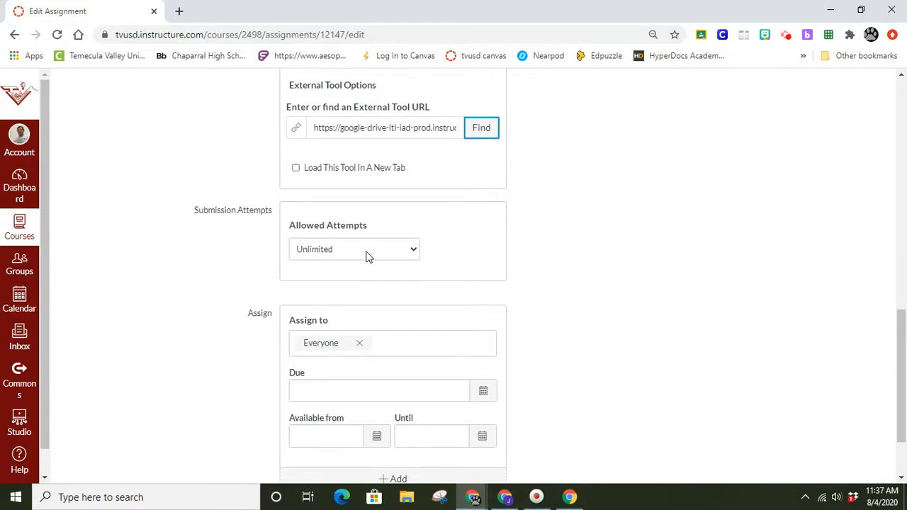
{"action": "scroll", "coordinate": [357, 261], "scroll_direction": "down", "scroll_amount": 1}
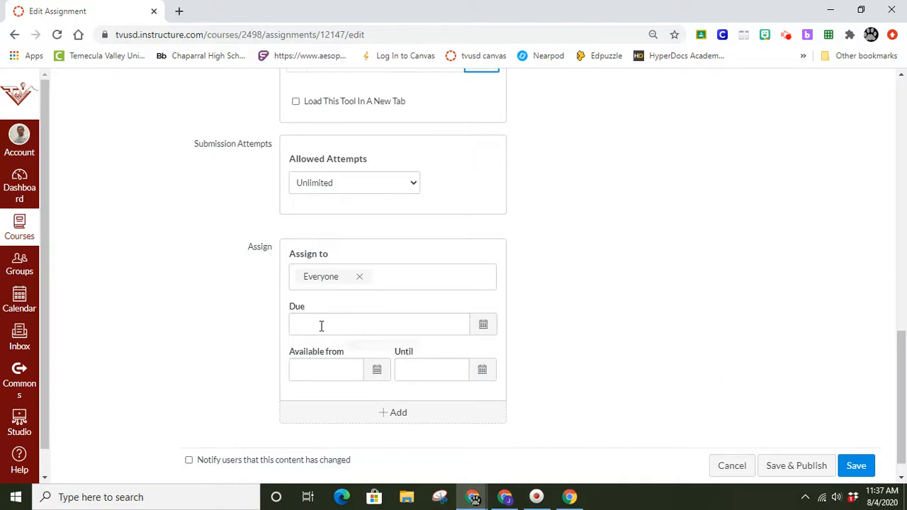
{"action": "left_click", "coordinate": [482, 324]}
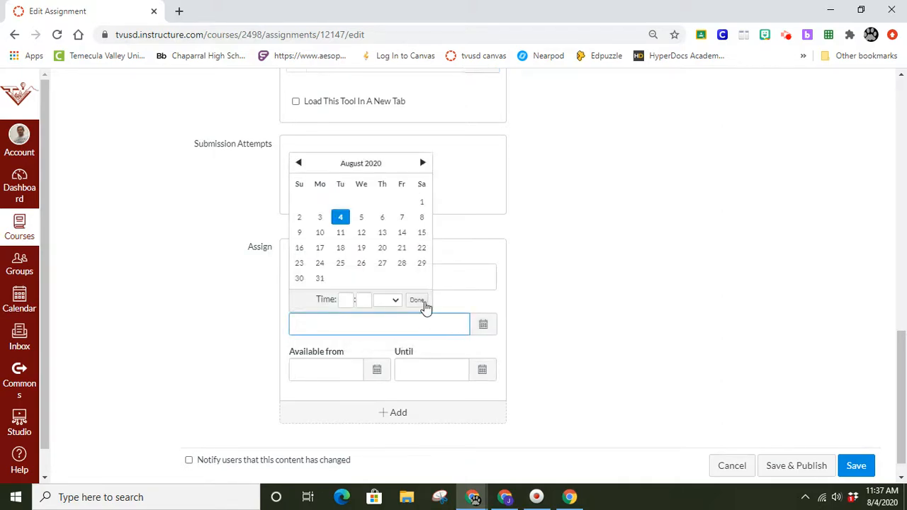
{"action": "left_click", "coordinate": [383, 233]}
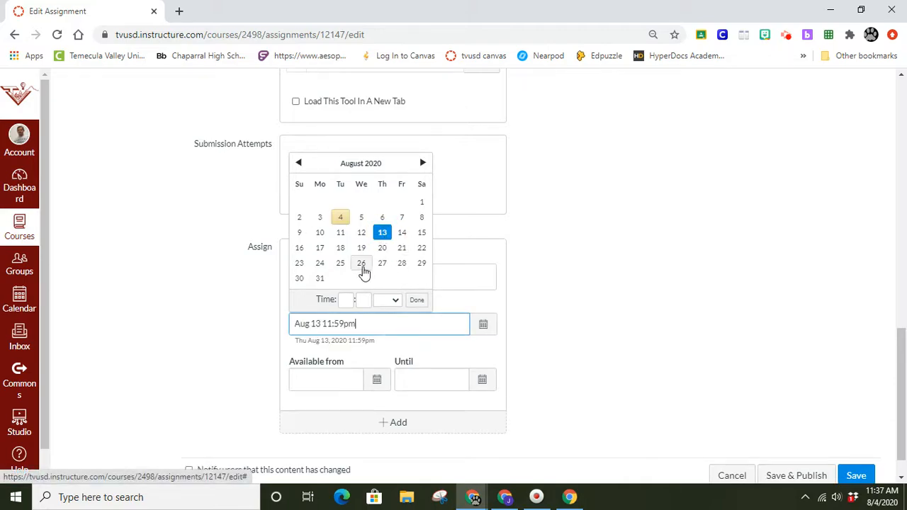
{"action": "left_click", "coordinate": [348, 300]}
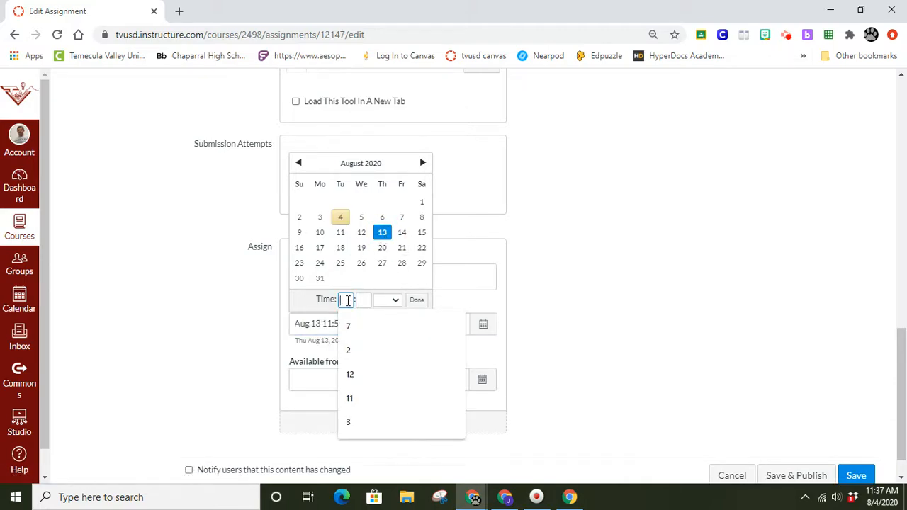
{"action": "type", "text": "3"}
{"action": "key", "text": "Tab"}
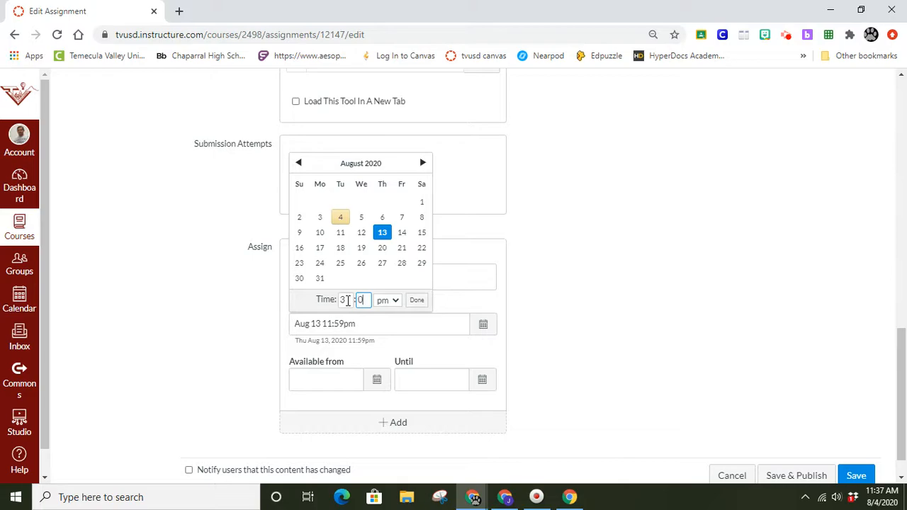
{"action": "left_click", "coordinate": [416, 300]}
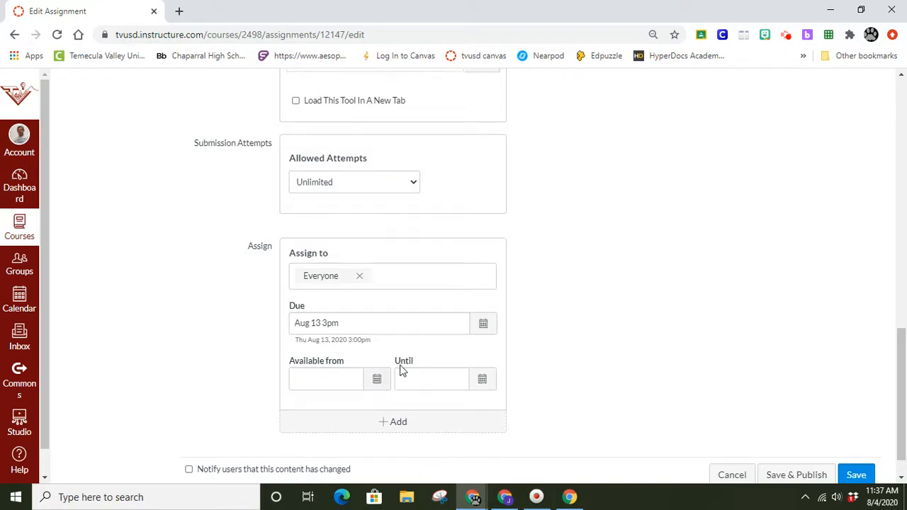
Step: Save and publish the assignment, and return to the course home page after viewing the published page
{"action": "scroll", "coordinate": [399, 370], "scroll_direction": "down", "scroll_amount": 1}
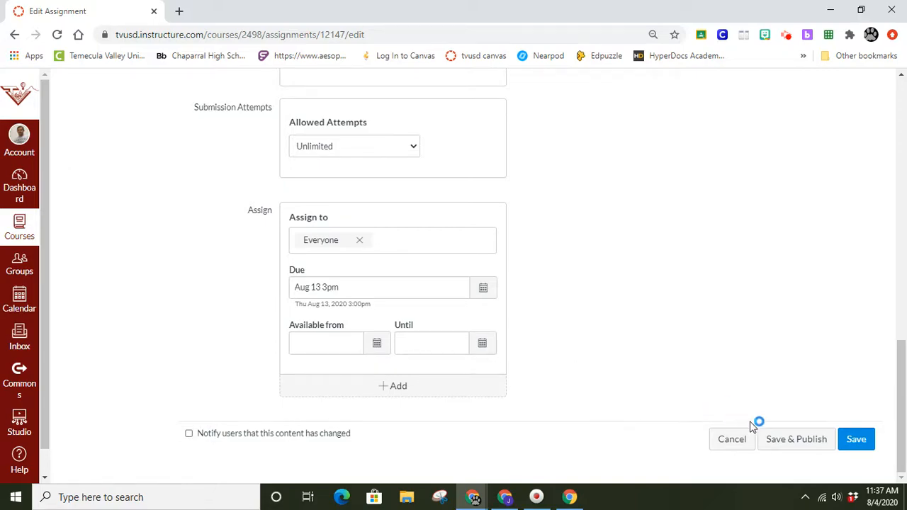
{"action": "left_click", "coordinate": [785, 447]}
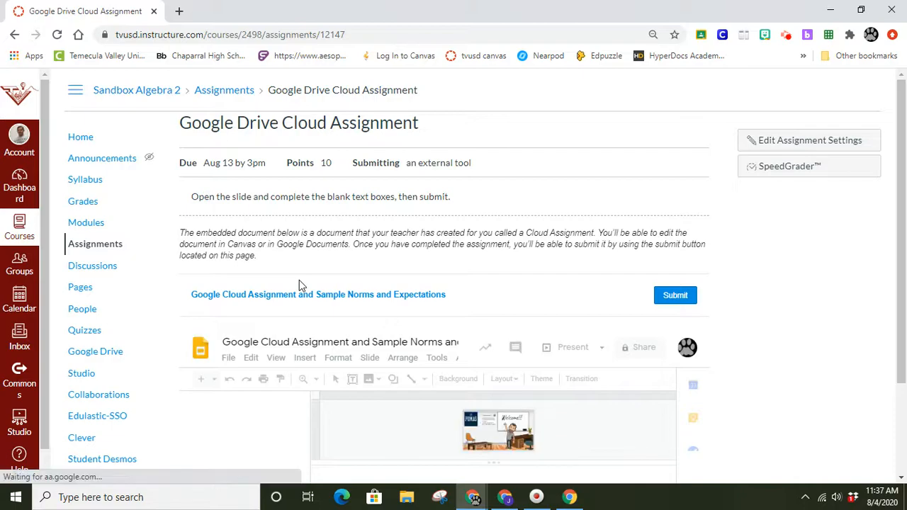
{"action": "scroll", "coordinate": [299, 287], "scroll_direction": "down", "scroll_amount": 1}
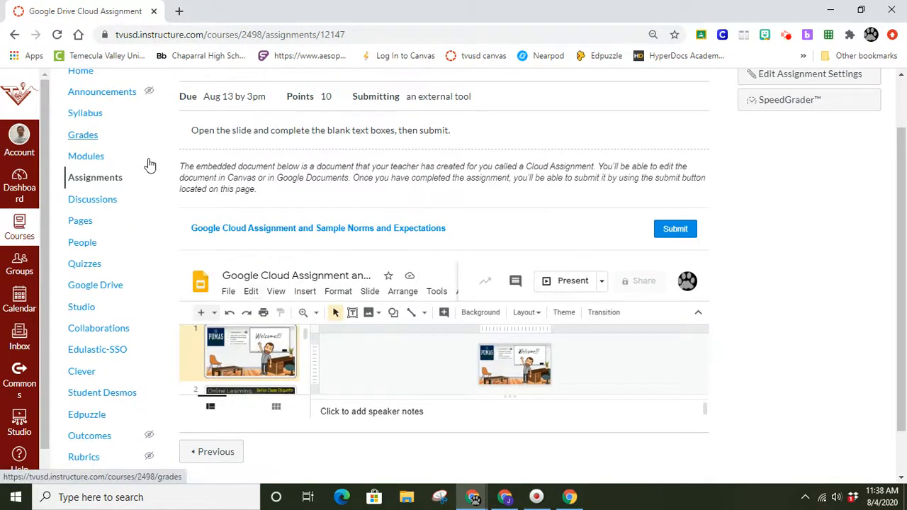
{"action": "scroll", "coordinate": [148, 166], "scroll_direction": "up", "scroll_amount": 1}
{"action": "left_click", "coordinate": [82, 140]}
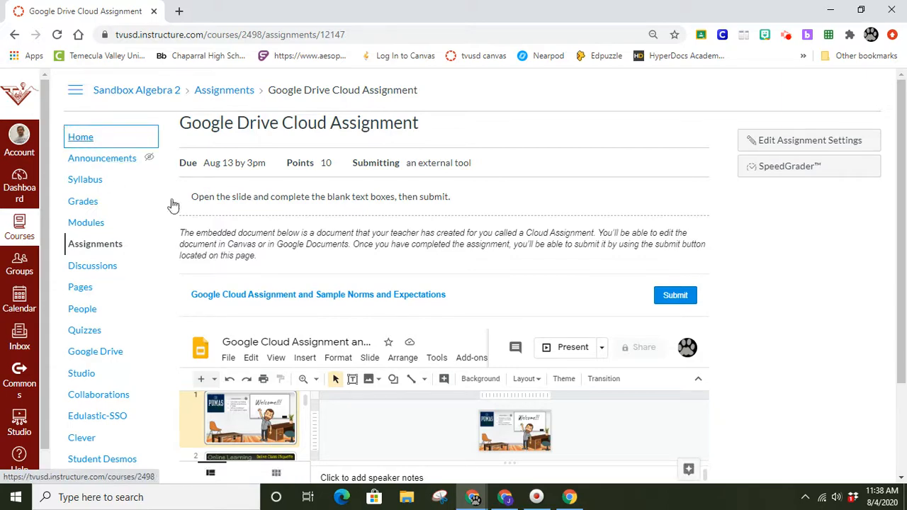
Step: Switch to the student's Chrome window, open the SB Algebra 2 course from the dashboard and close the old slides tab
{"action": "left_click", "coordinate": [505, 498]}
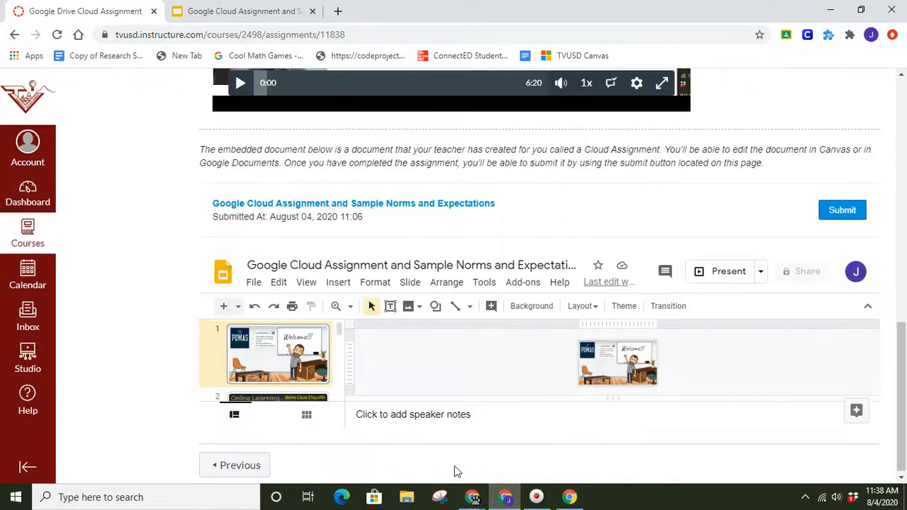
{"action": "scroll", "coordinate": [304, 348], "scroll_direction": "up", "scroll_amount": 10}
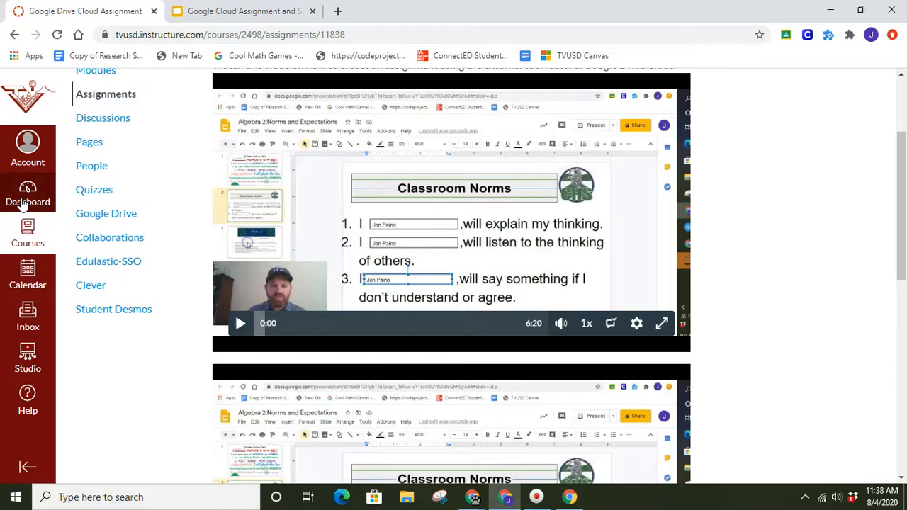
{"action": "left_click", "coordinate": [16, 203]}
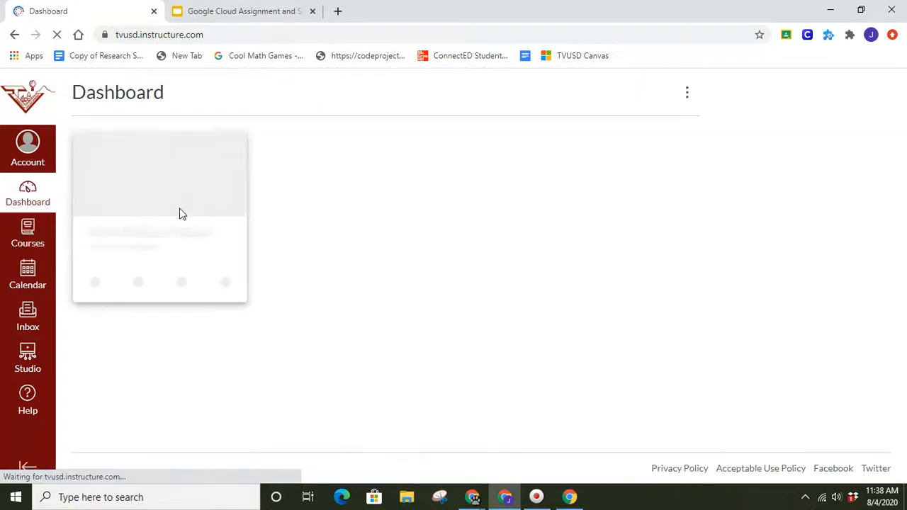
{"action": "left_click", "coordinate": [164, 214]}
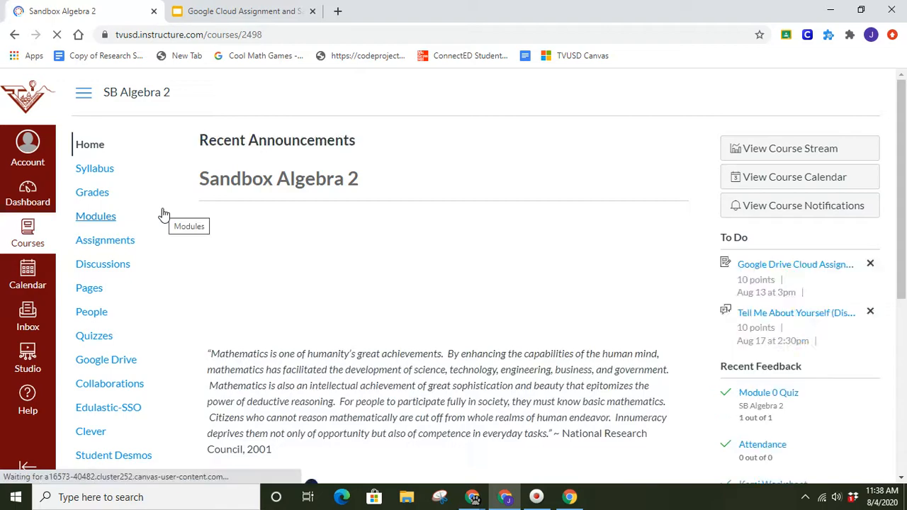
{"action": "left_click", "coordinate": [312, 12]}
Step: Open the student's Google Drive Cloud Assignment due Aug 13 from the course to-do items and open its slides in a separate tab
{"action": "scroll", "coordinate": [311, 129], "scroll_direction": "down", "scroll_amount": 2}
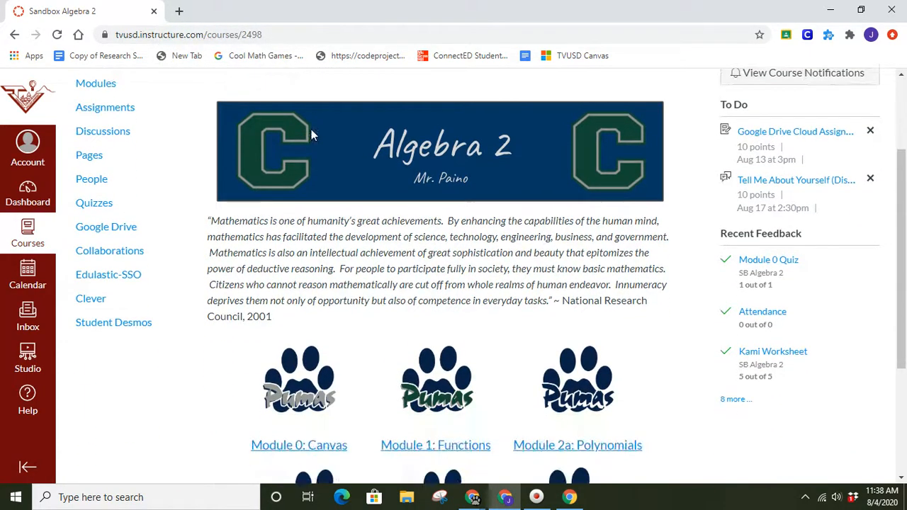
{"action": "scroll", "coordinate": [260, 146], "scroll_direction": "up", "scroll_amount": 2}
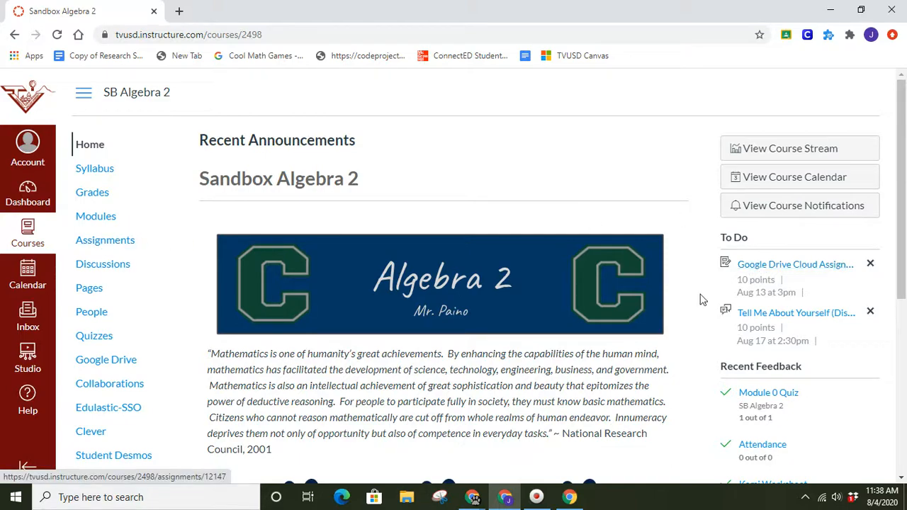
{"action": "scroll", "coordinate": [728, 310], "scroll_direction": "down", "scroll_amount": 1}
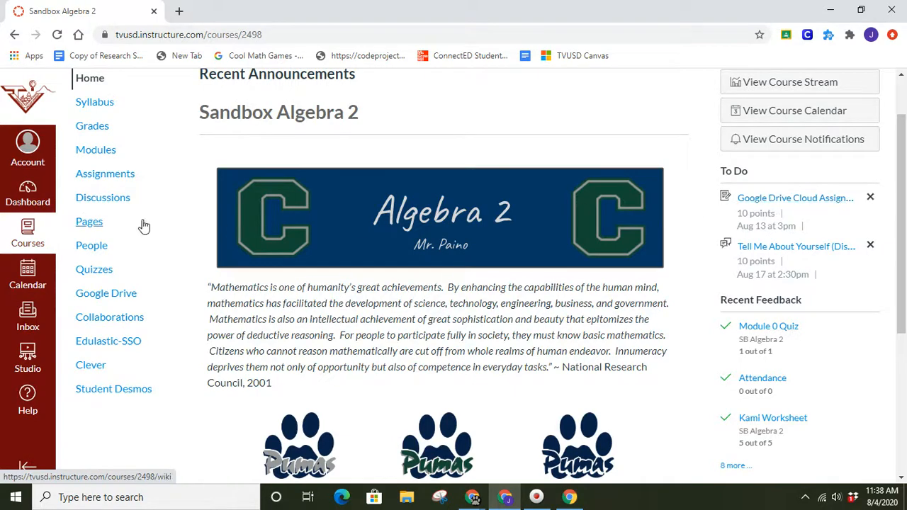
{"action": "left_click", "coordinate": [791, 202]}
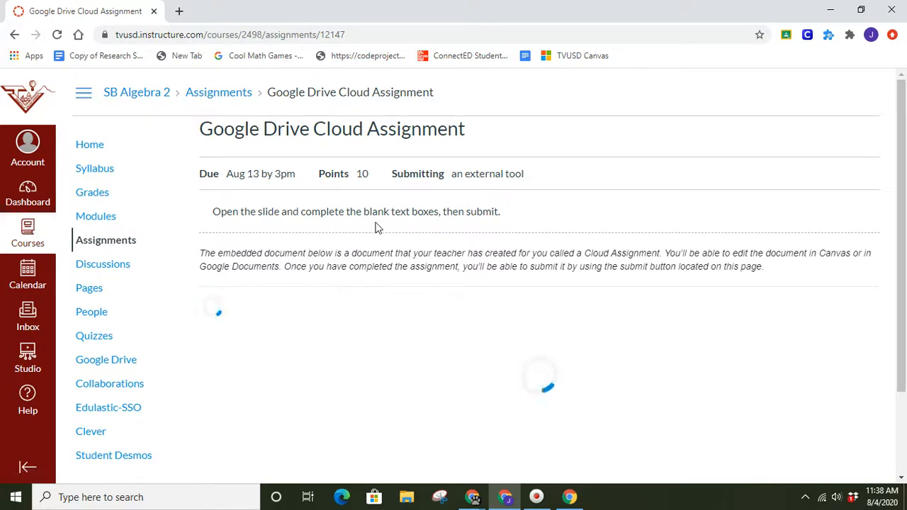
{"action": "scroll", "coordinate": [372, 277], "scroll_direction": "down", "scroll_amount": 1}
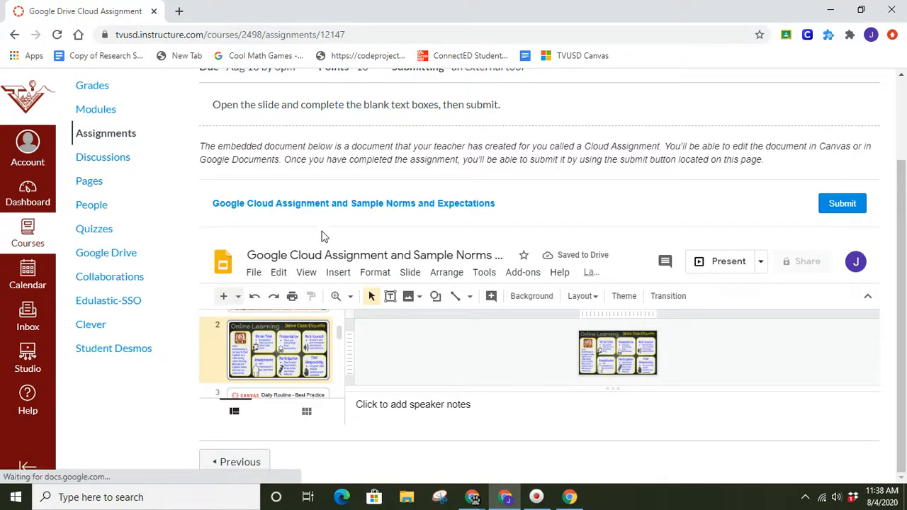
{"action": "left_click", "coordinate": [313, 204]}
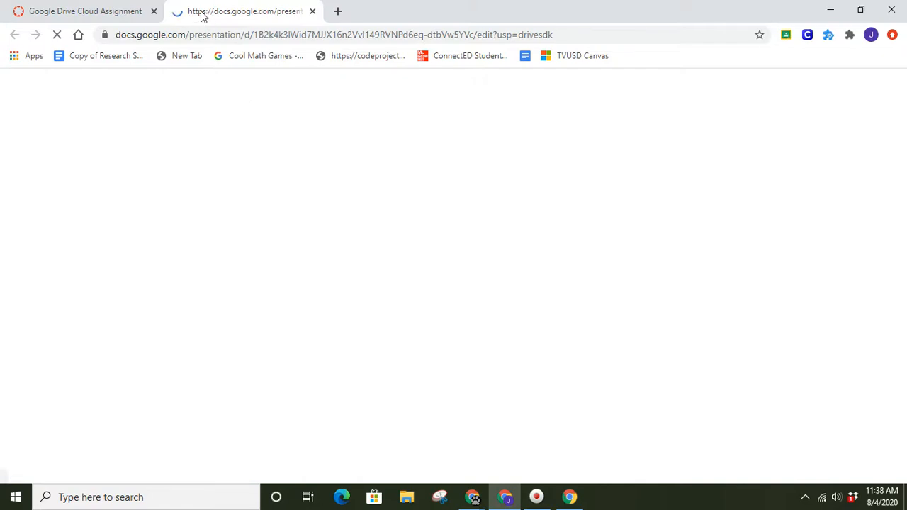